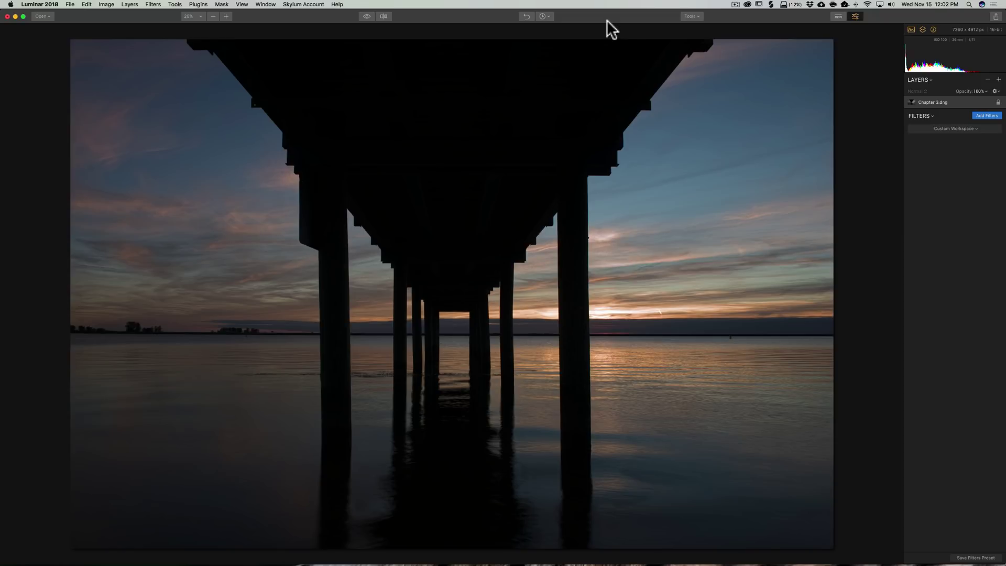
- Add a RAW Develop filter from the Filters Catalog to the pier photo's filter stack
left_click(985, 115)
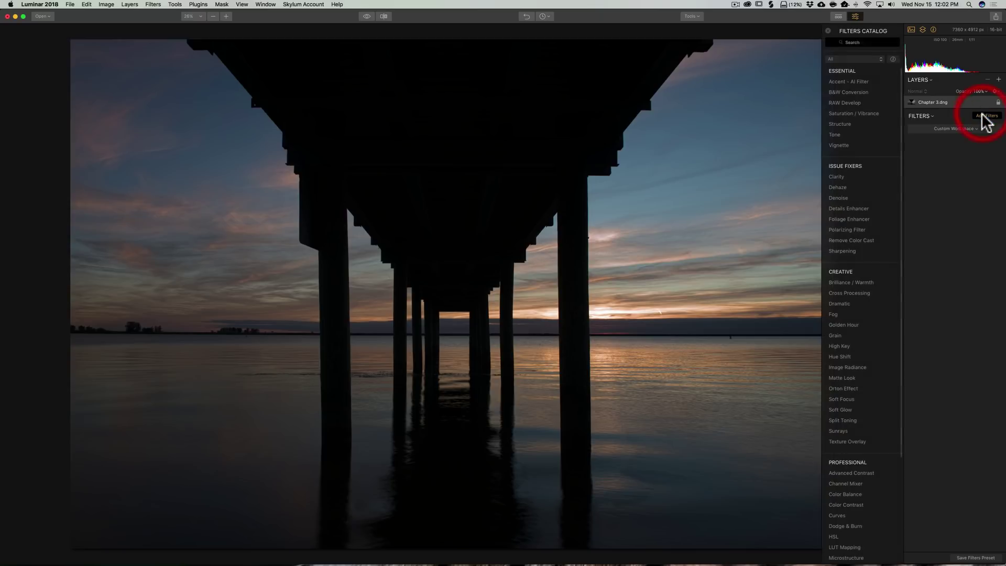
left_click(846, 102)
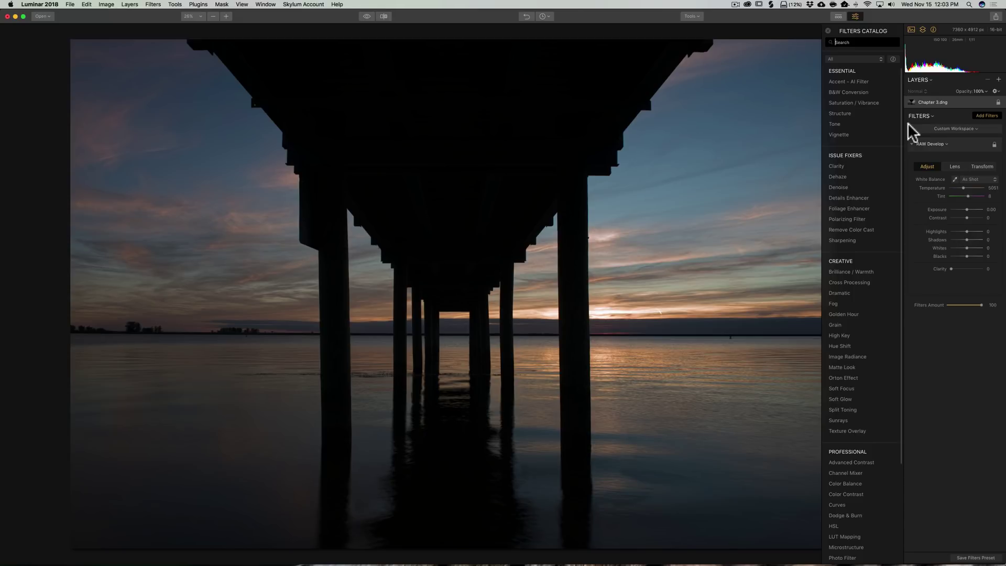
left_click(984, 116)
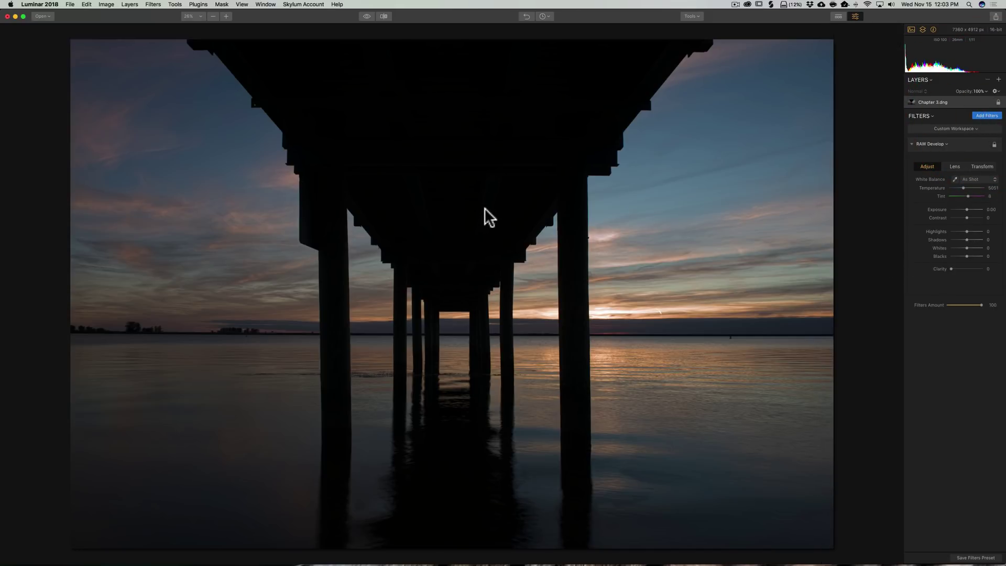
left_click_drag(965, 238, 983, 240)
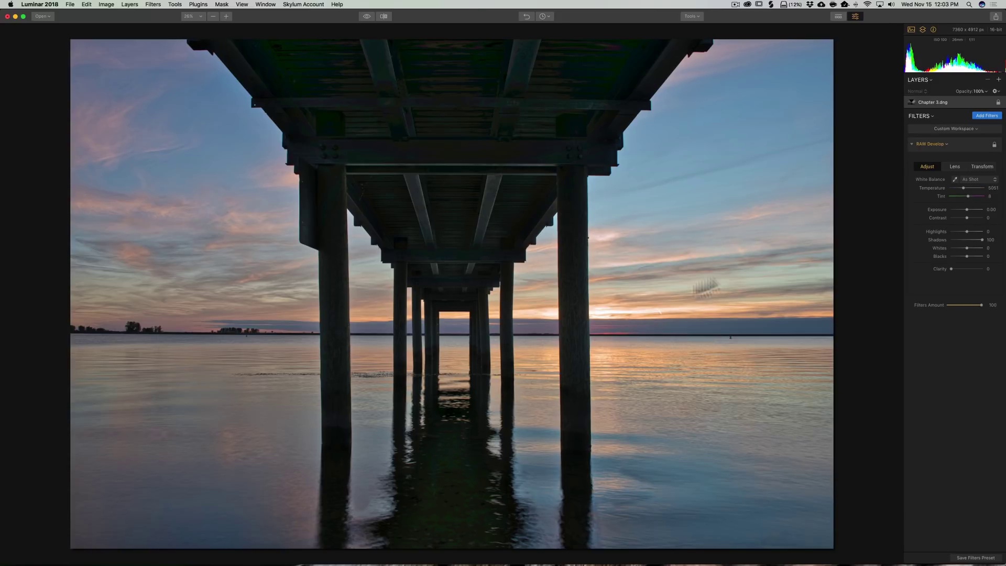
double_click(941, 239)
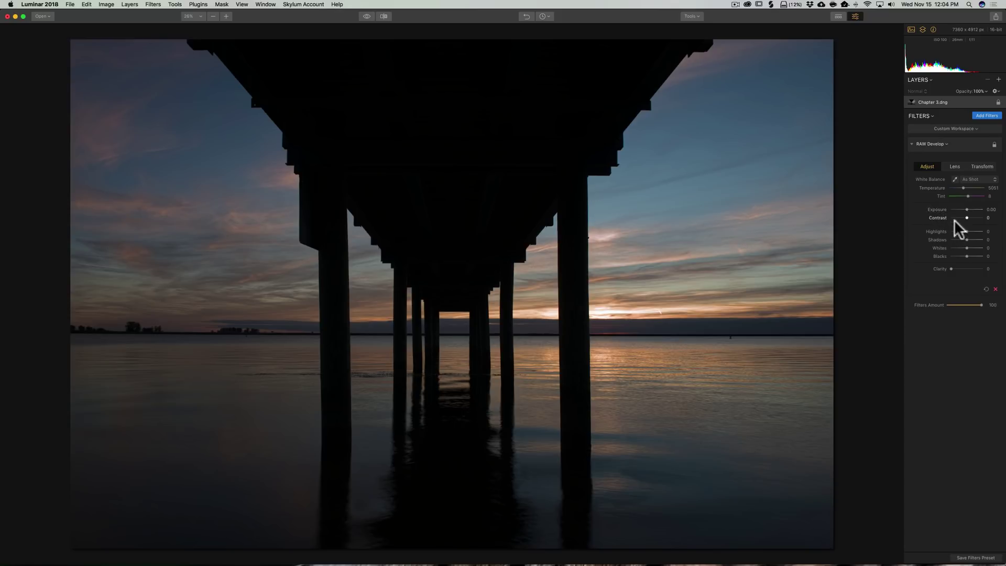
- Drag RAW Develop's Adjust sliders to Highlights -74, Shadows 12, Whites 28, Blacks -16, Clarity 5
mouse_move(965, 228)
left_mouse_down()
mouse_move(954, 229)
mouse_move(966, 239)
left_mouse_up()
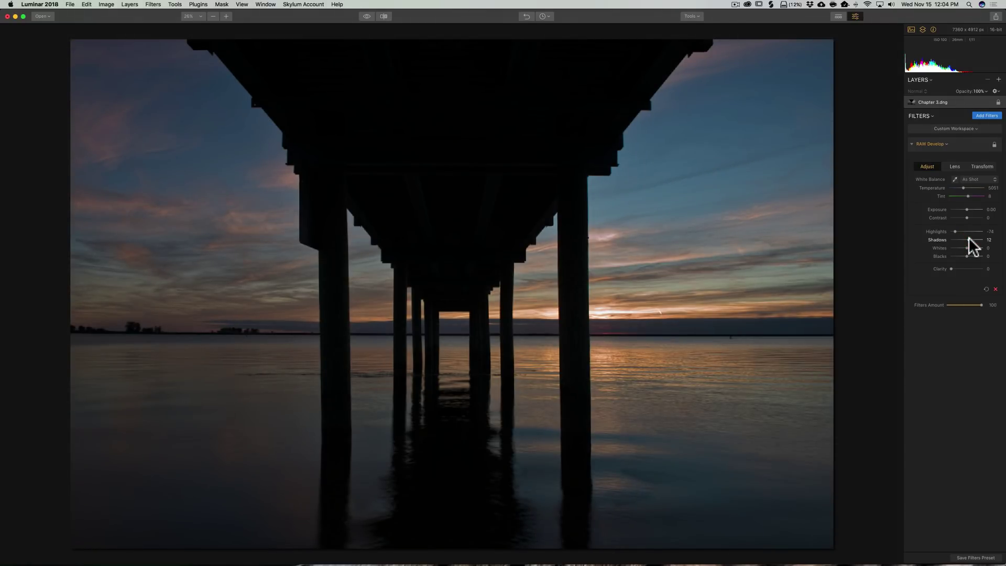
left_click(969, 238)
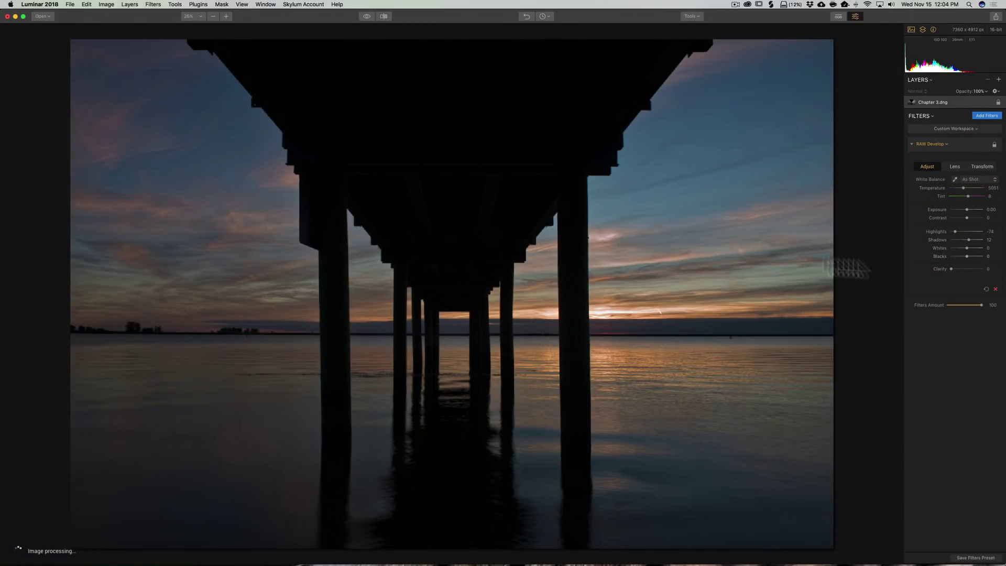
left_click_drag(965, 247, 972, 247)
left_click(970, 247)
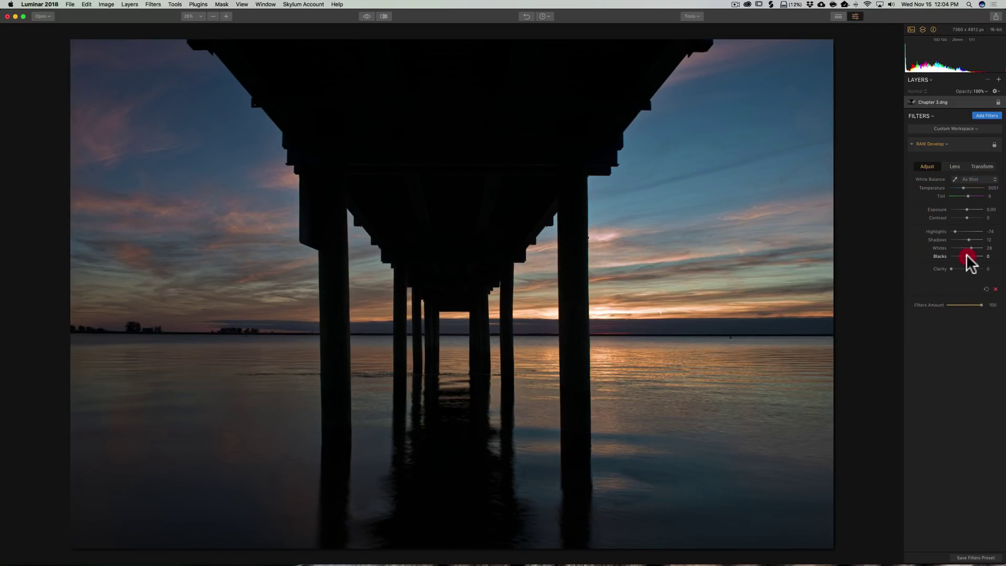
left_click_drag(966, 254, 953, 268)
- Add an Accent - AI Filter below RAW Develop and set its Boost to 52
left_click(985, 116)
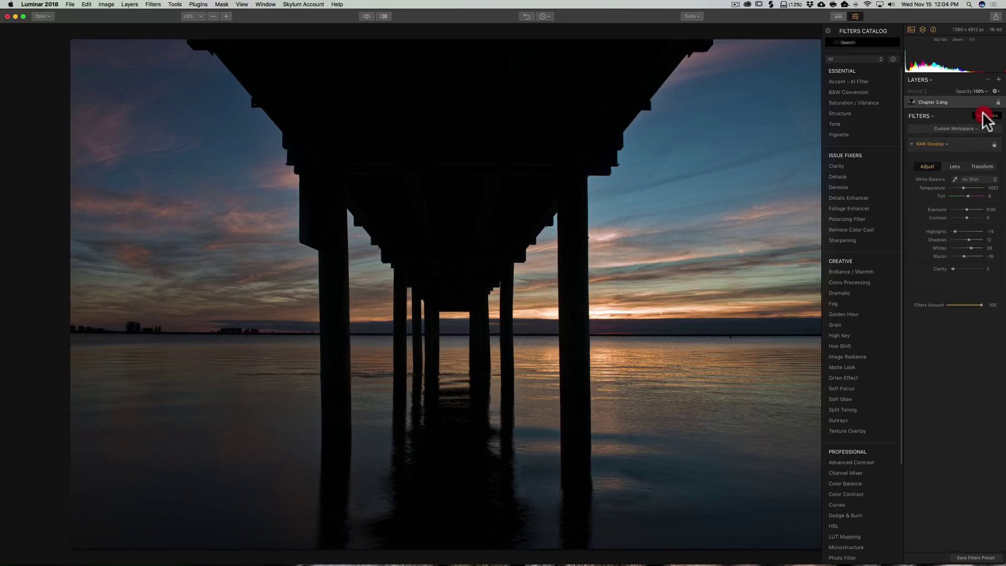
left_click(853, 81)
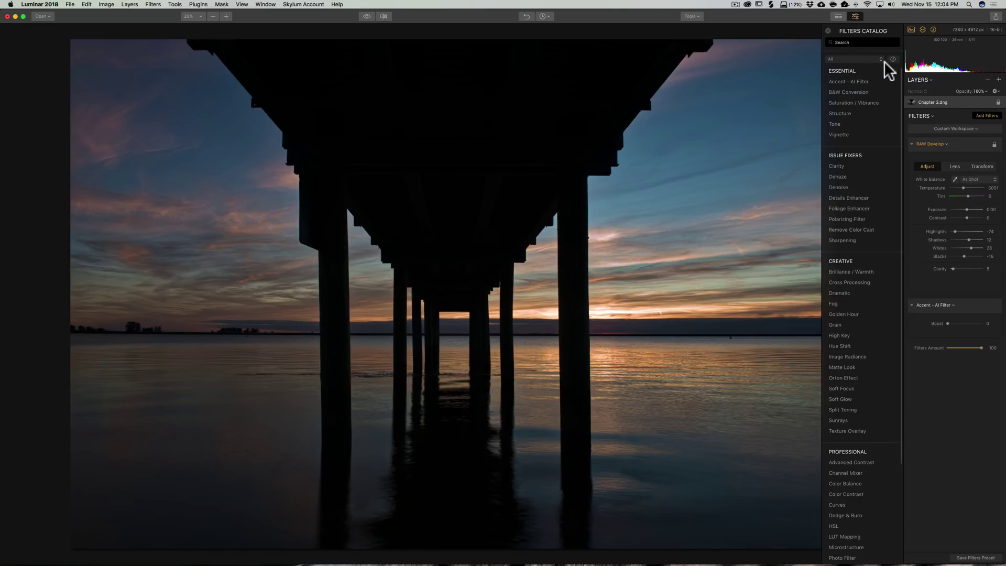
left_click(987, 115)
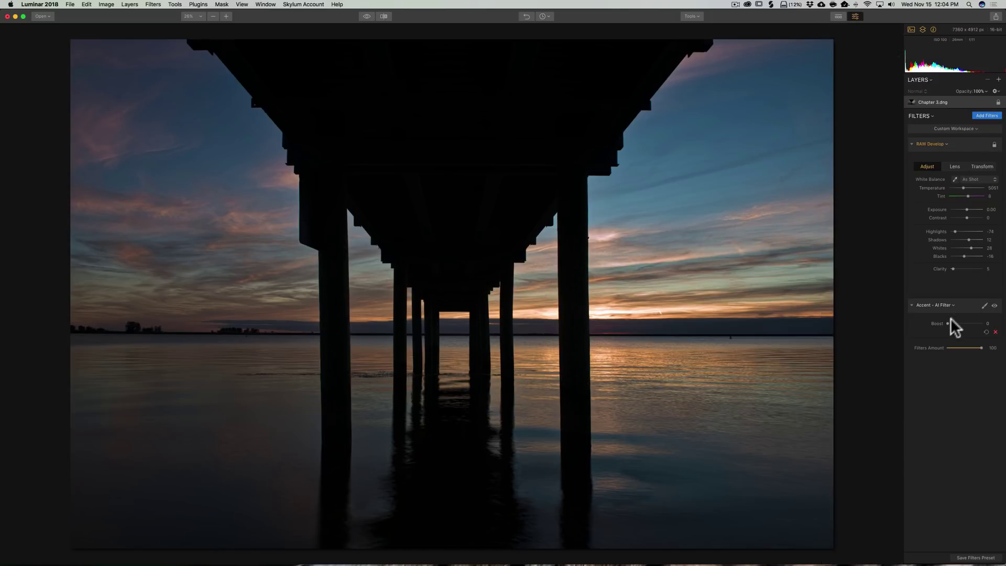
left_click_drag(947, 321, 960, 323)
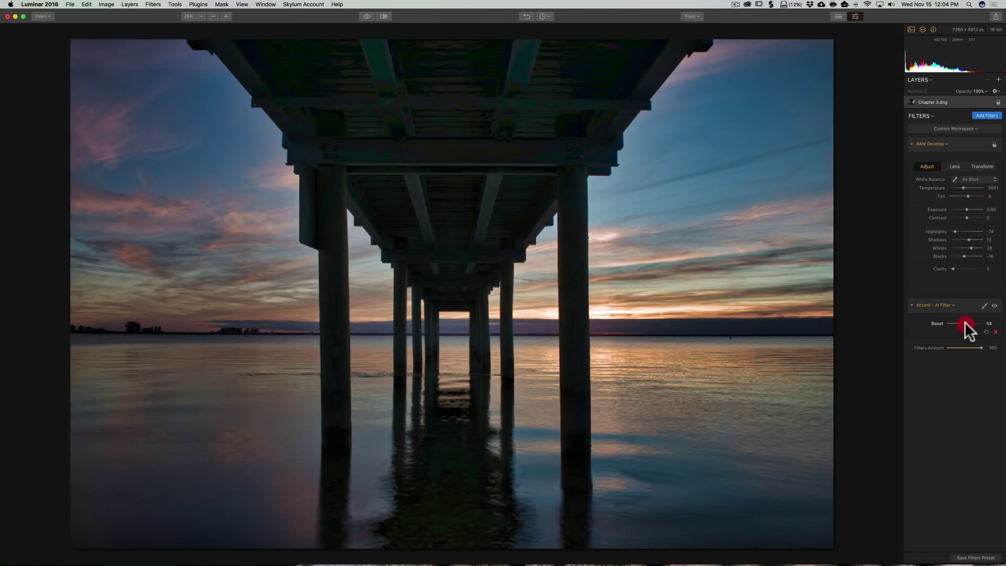
mouse_move(965, 322)
left_mouse_down()
mouse_move(945, 322)
mouse_move(966, 322)
left_mouse_up()
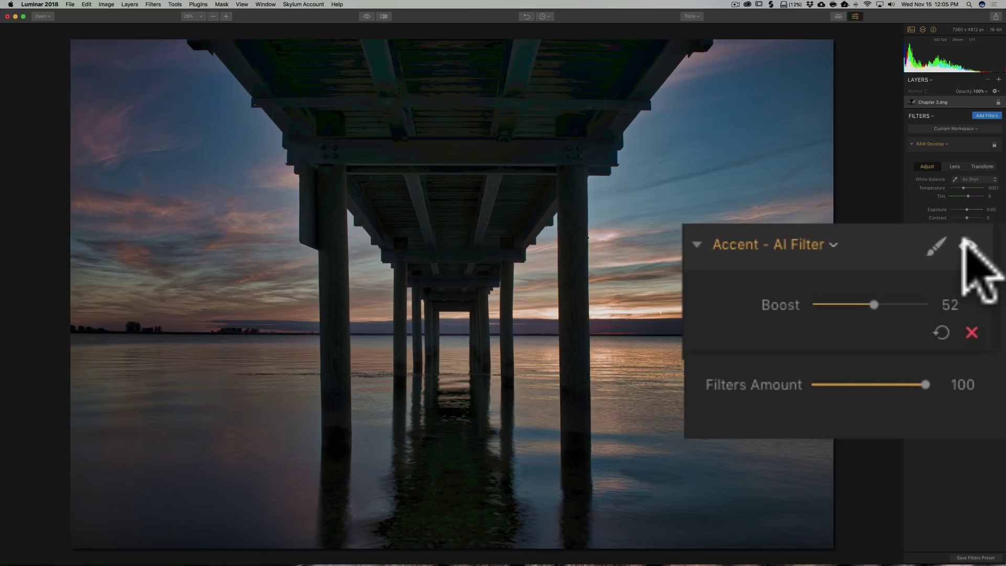
- Toggle the Accent - AI Filter off and on to compare, then choose a Brush mask
left_click(964, 240)
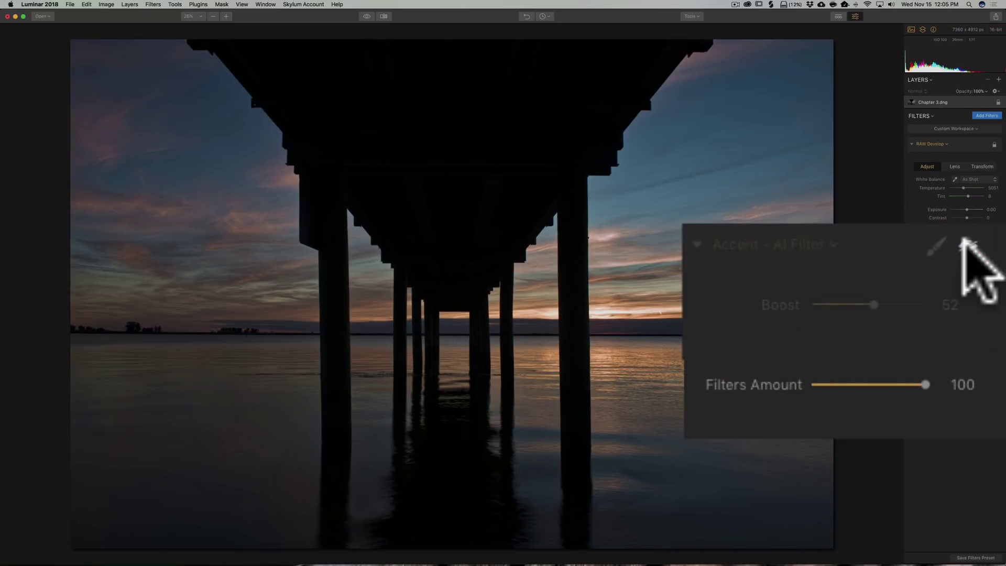
left_click(965, 240)
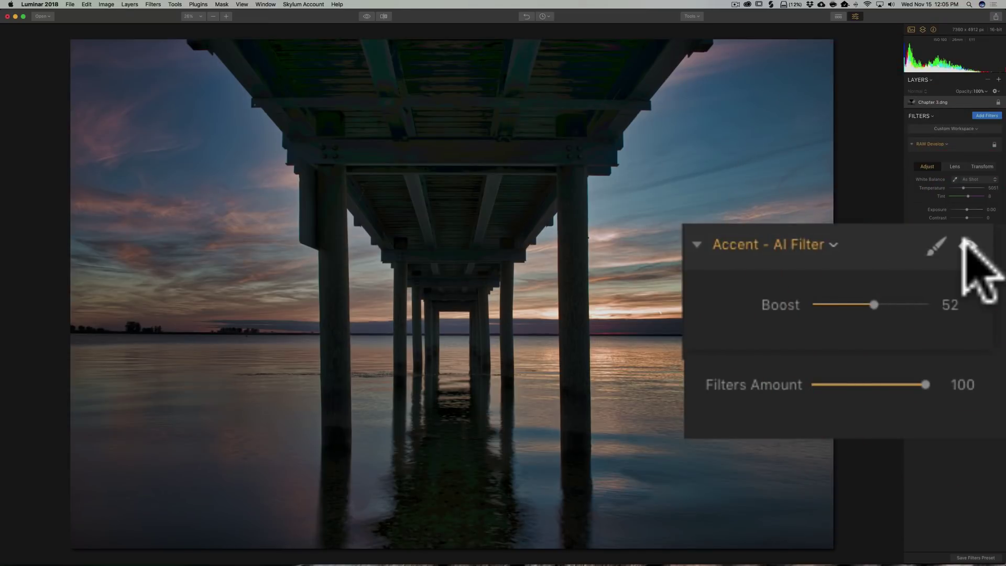
left_click(934, 245)
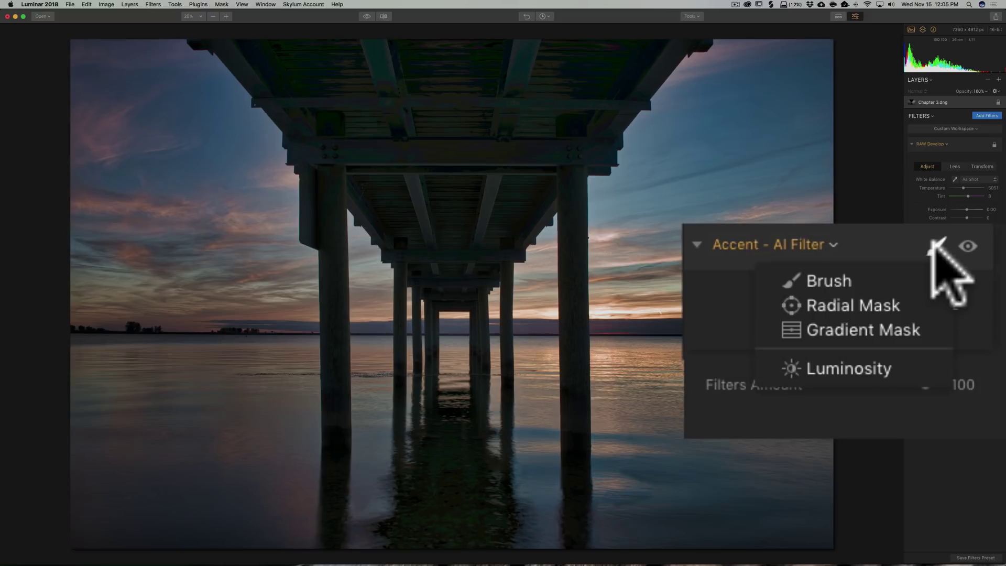
left_click(954, 314)
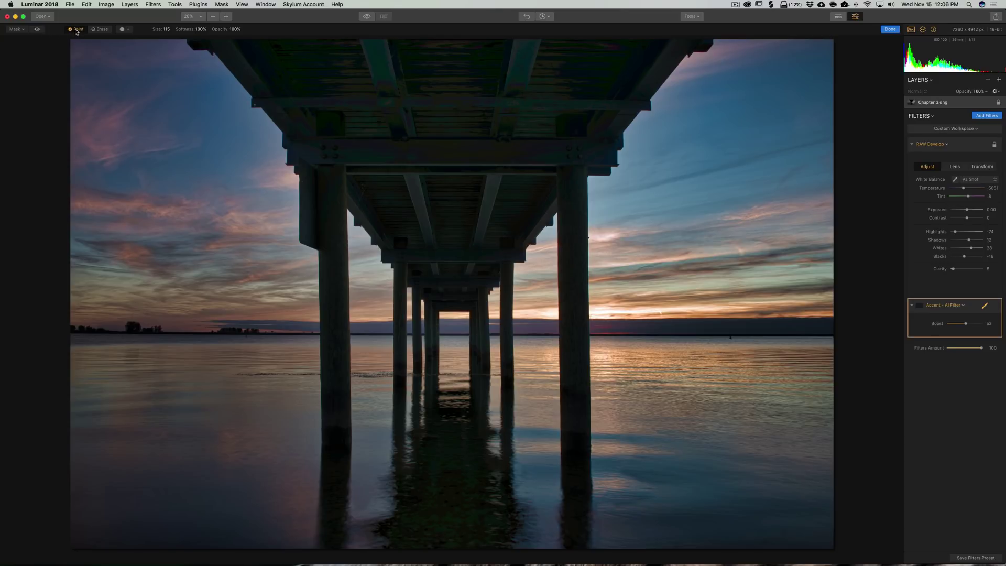
- Set the Accent mask brush size to 128, keeping softness and opacity at 100%
left_click(126, 29)
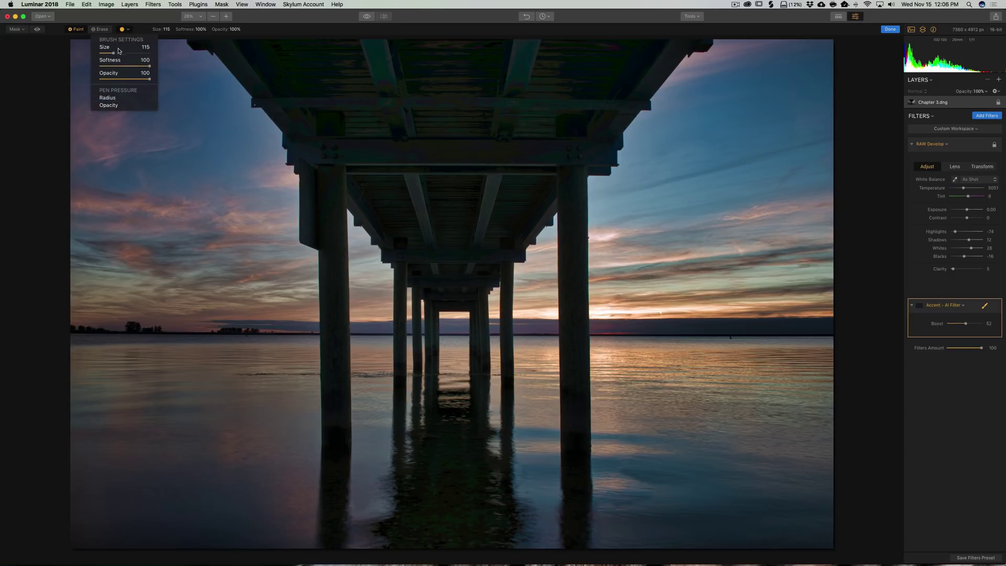
left_click(134, 31)
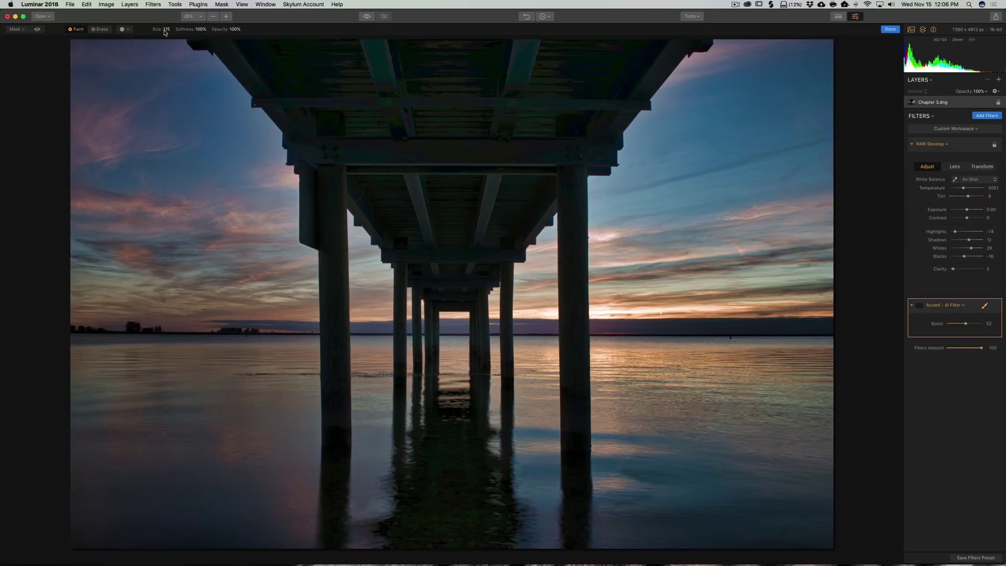
left_click(170, 32)
left_click_drag(161, 42, 163, 40)
left_click(125, 29)
left_click(126, 30)
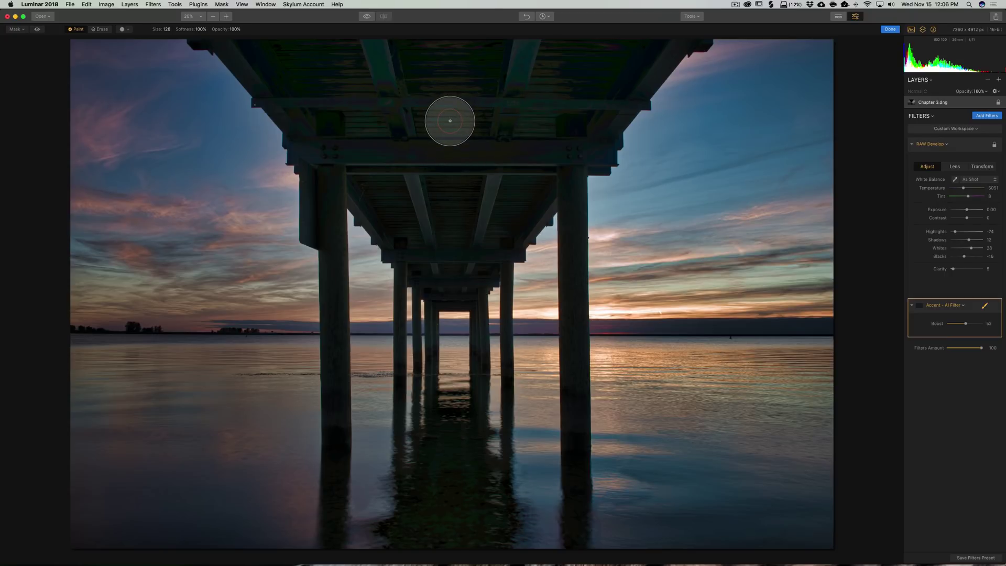
- Fill the Accent mask with black, then paint the effect back over the pier underside and upper beams
key("super+i")
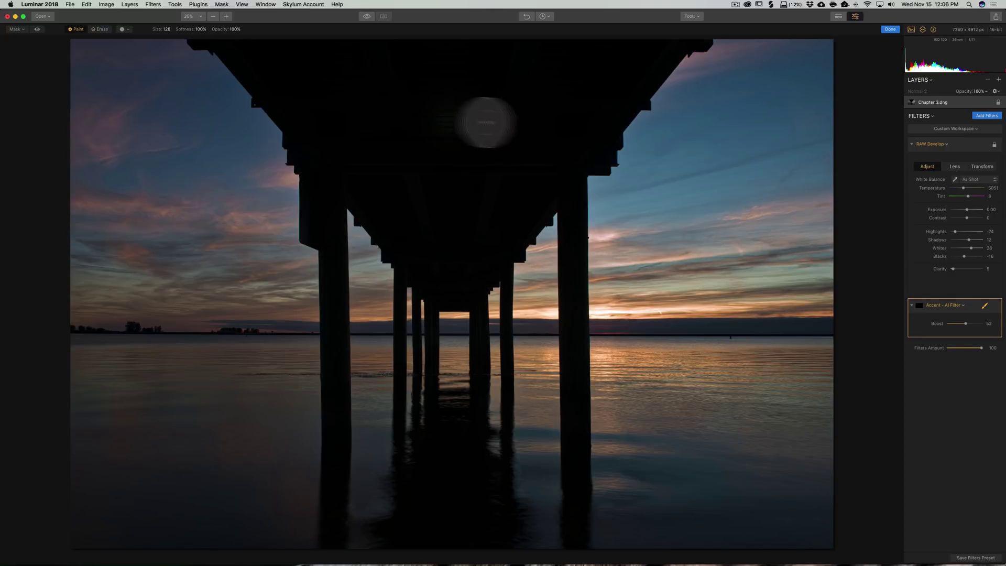
left_click_drag(463, 112, 462, 148)
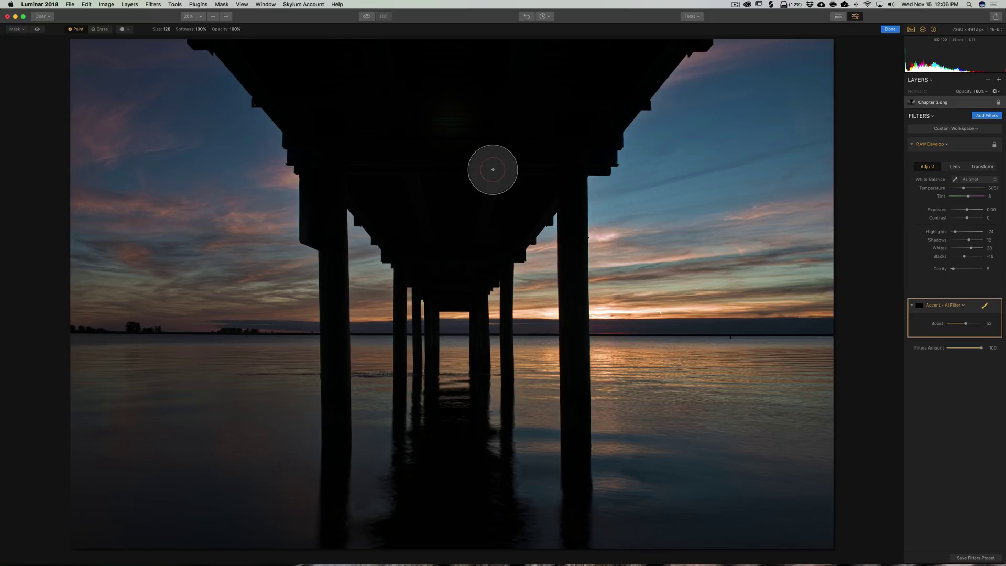
mouse_move(421, 96)
left_mouse_down()
mouse_move(434, 182)
mouse_move(416, 67)
mouse_move(444, 179)
mouse_move(477, 48)
mouse_move(478, 184)
mouse_move(475, 65)
mouse_move(473, 124)
mouse_move(402, 56)
mouse_move(384, 136)
mouse_move(342, 43)
mouse_move(347, 73)
mouse_move(307, 66)
mouse_move(328, 128)
mouse_move(320, 106)
mouse_move(274, 60)
mouse_move(391, 196)
mouse_move(387, 126)
mouse_move(405, 59)
mouse_move(441, 136)
mouse_move(501, 105)
mouse_move(498, 149)
mouse_move(550, 62)
mouse_move(571, 108)
mouse_move(638, 53)
mouse_move(559, 193)
mouse_move(516, 199)
mouse_move(472, 251)
mouse_move(420, 271)
mouse_move(409, 246)
mouse_move(456, 269)
mouse_move(438, 256)
mouse_move(423, 173)
mouse_move(579, 52)
mouse_move(595, 69)
mouse_move(607, 64)
mouse_move(417, 109)
mouse_move(298, 60)
mouse_move(333, 136)
mouse_move(328, 180)
mouse_move(328, 146)
mouse_move(447, 133)
left_mouse_up()
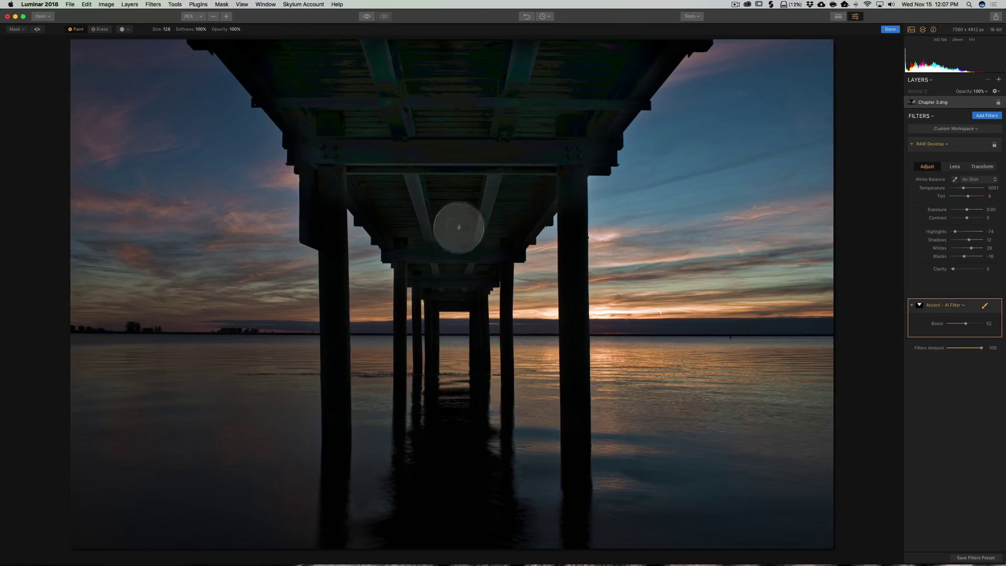
mouse_move(483, 134)
left_mouse_down()
mouse_move(539, 169)
mouse_move(564, 146)
left_mouse_up()
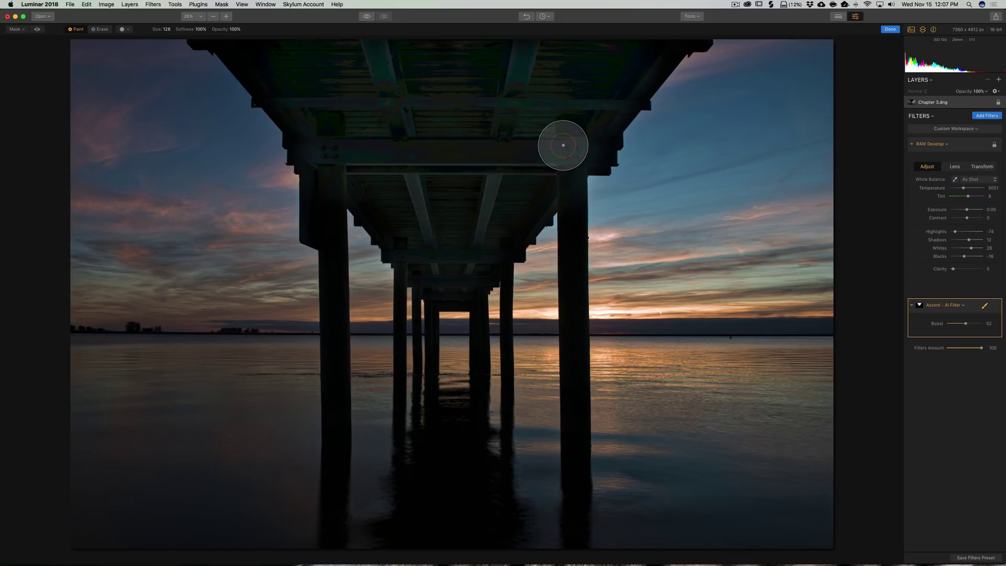
- At brush size 68, paint Accent straight down the left pier and along its crossbeam
key("bracketleft")
key("bracketleft")
key("bracketleft")
key("bracketleft")
key("bracketleft")
key("bracketleft")
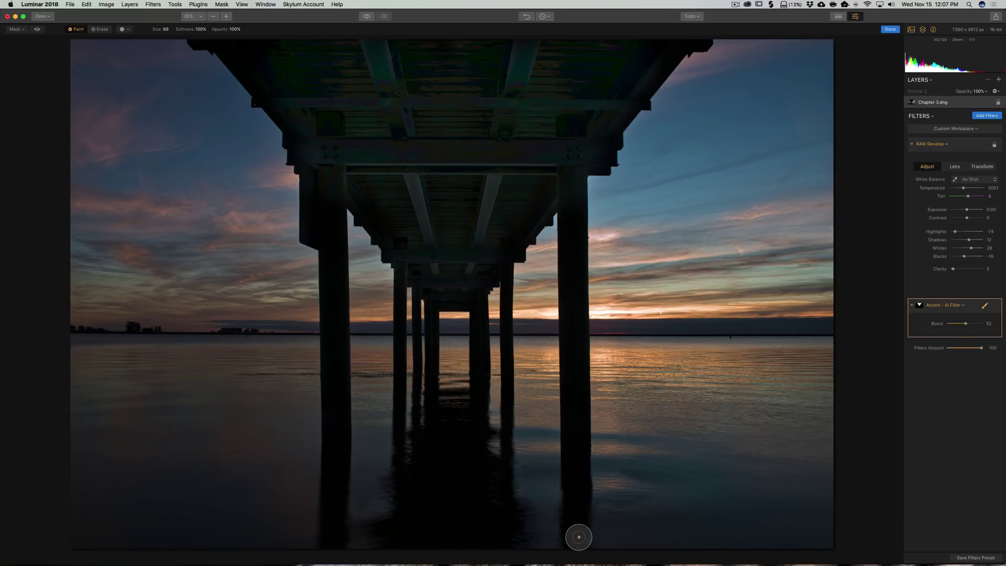
key("shift")
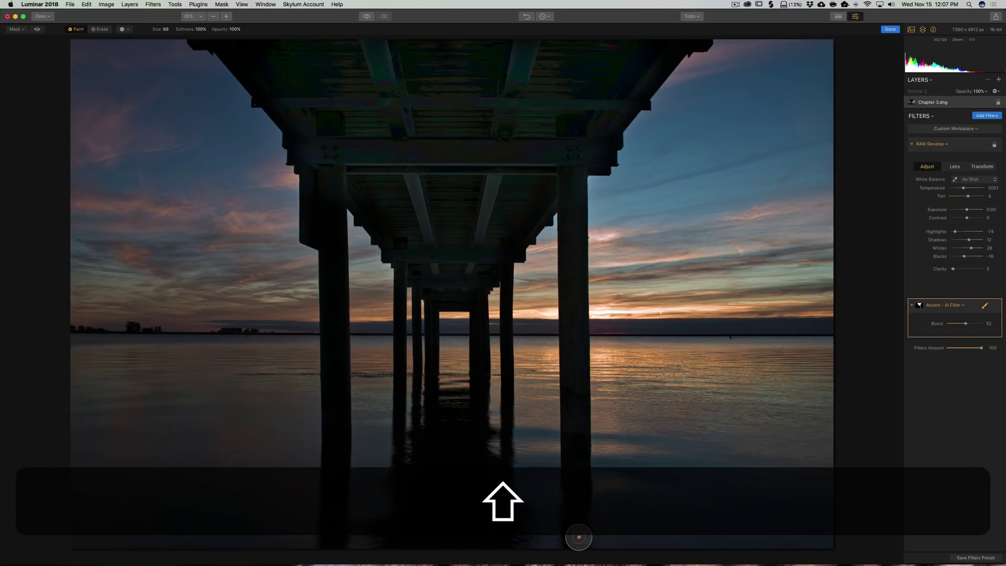
scroll(579, 538, "down", 5)
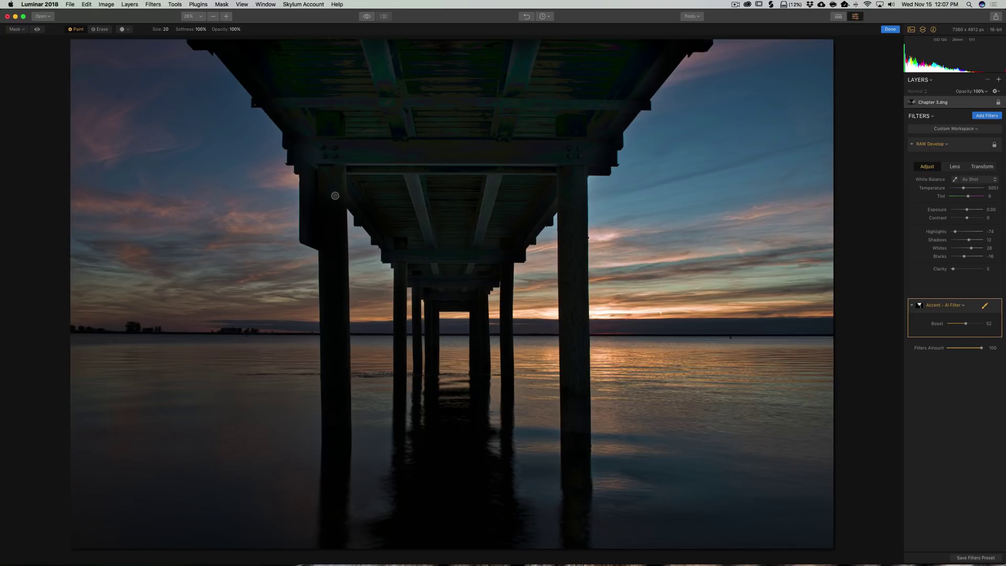
key("bracketright")
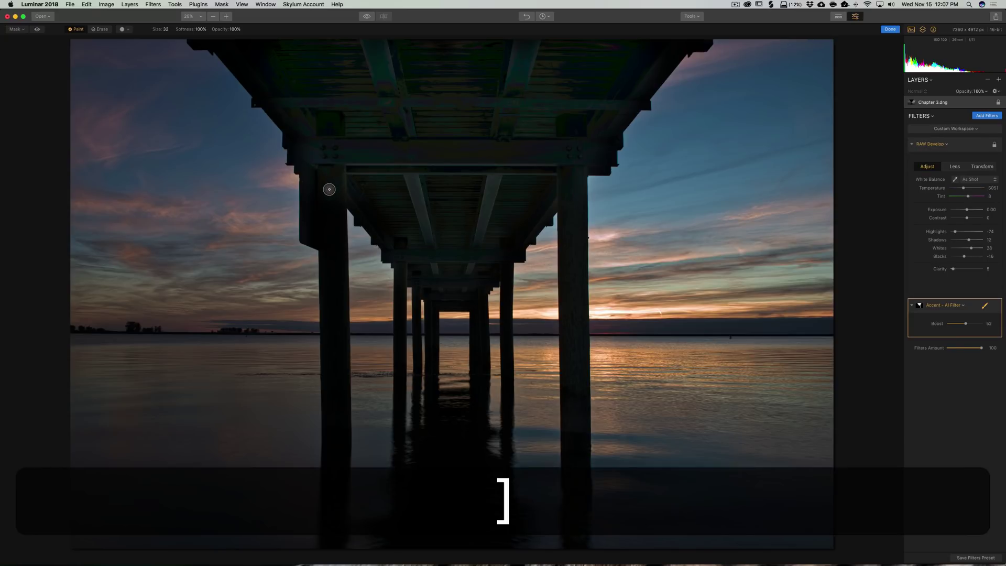
key("bracketleft")
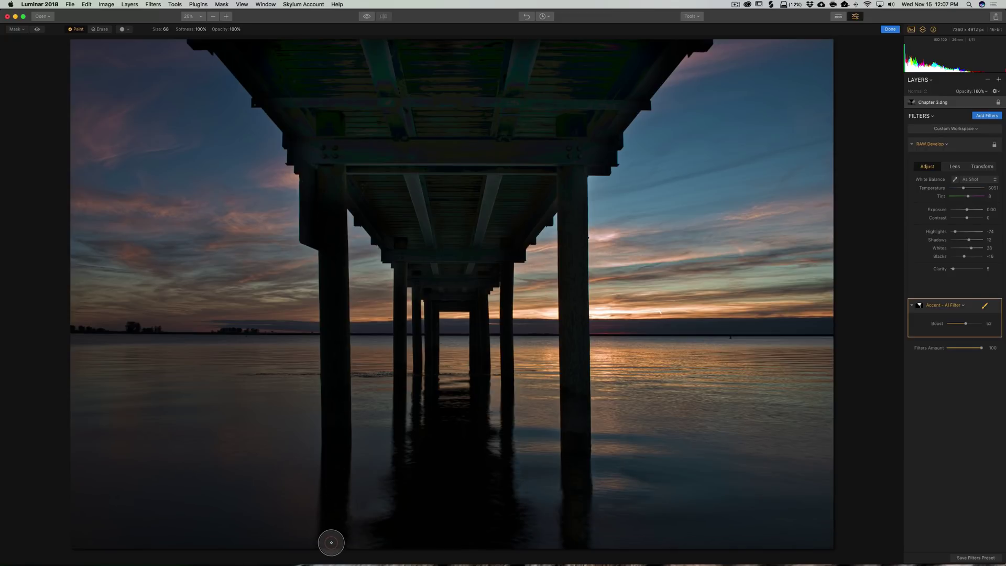
left_click_drag(331, 542, 331, 184)
key("shift")
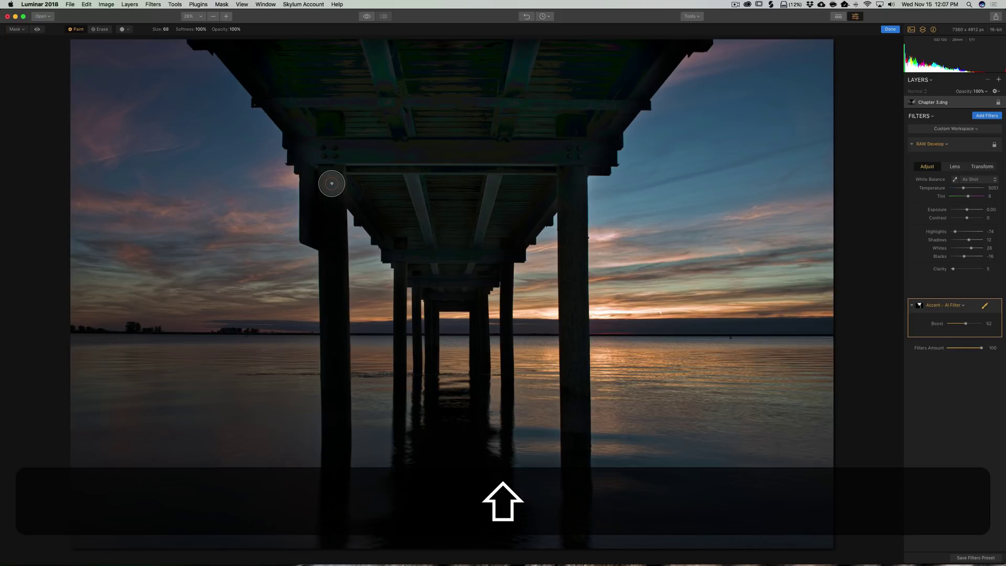
left_click(331, 184, "shift")
mouse_move(312, 178)
left_mouse_down()
mouse_move(314, 228)
mouse_move(330, 120)
left_mouse_up()
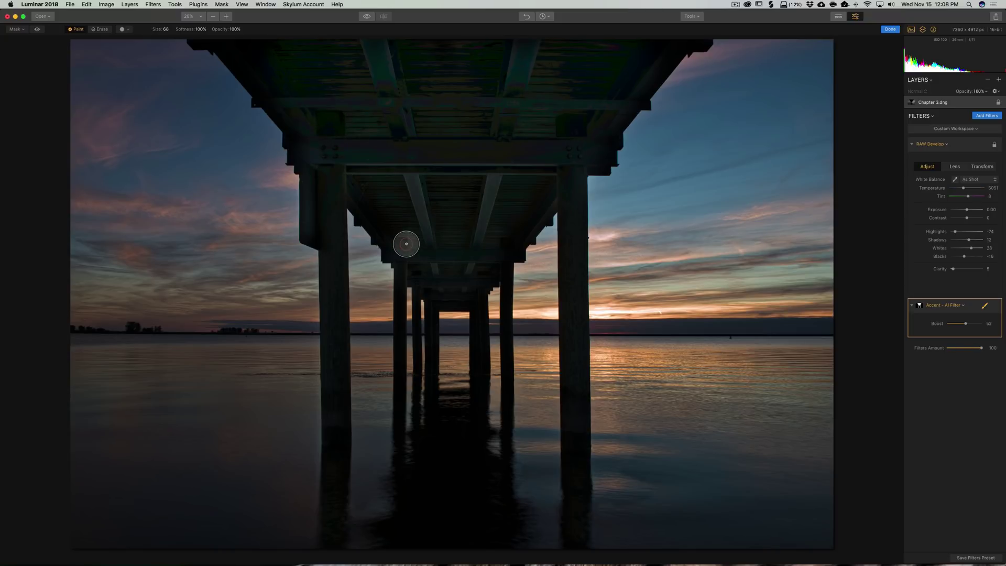
- Shrink the brush to 32 and paint straight mask lines along the pier and pillar to the horizon
key("bracketleft")
key("bracketleft")
key("bracketleft")
key("shift")
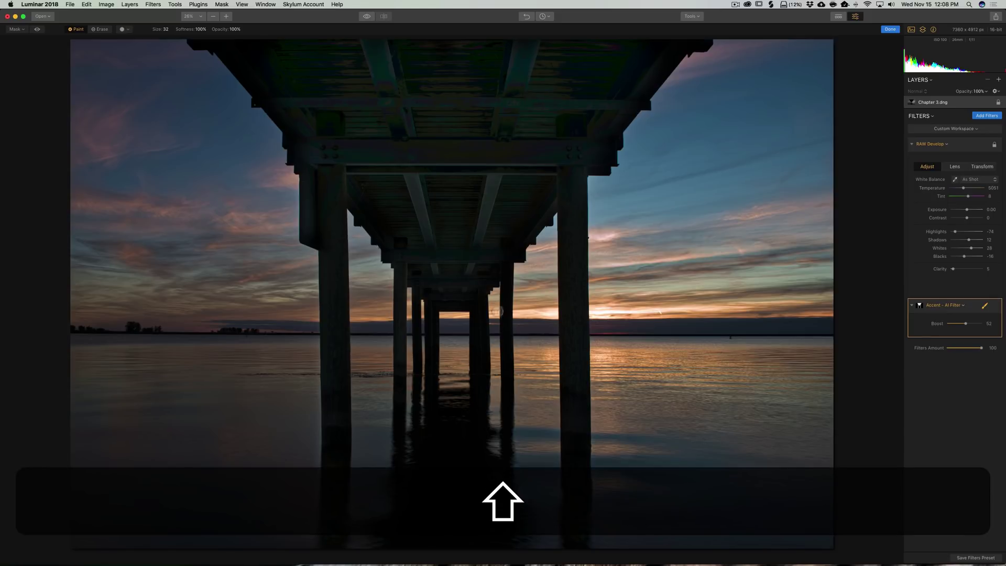
left_click(505, 245)
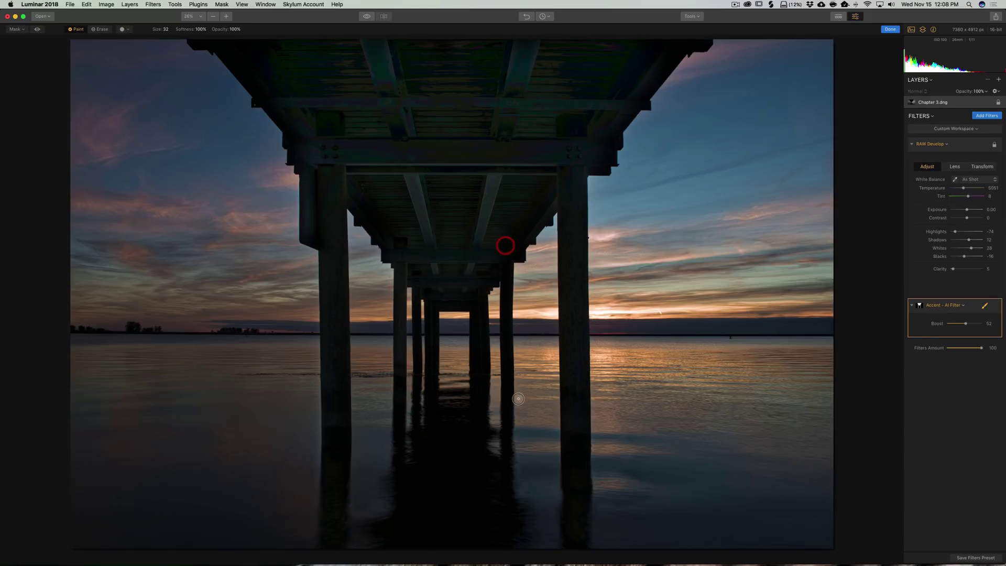
key("shift")
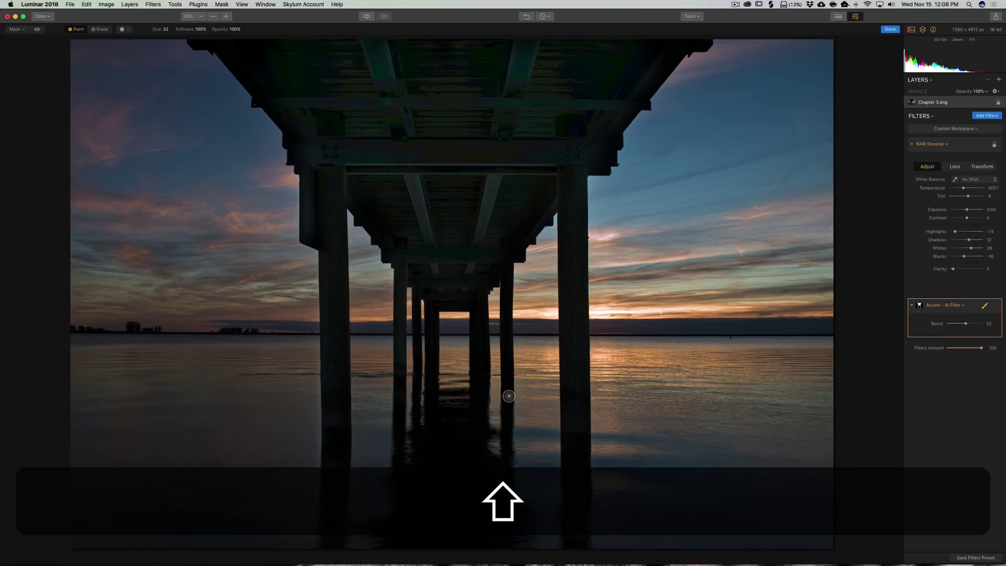
left_click(446, 300, "shift")
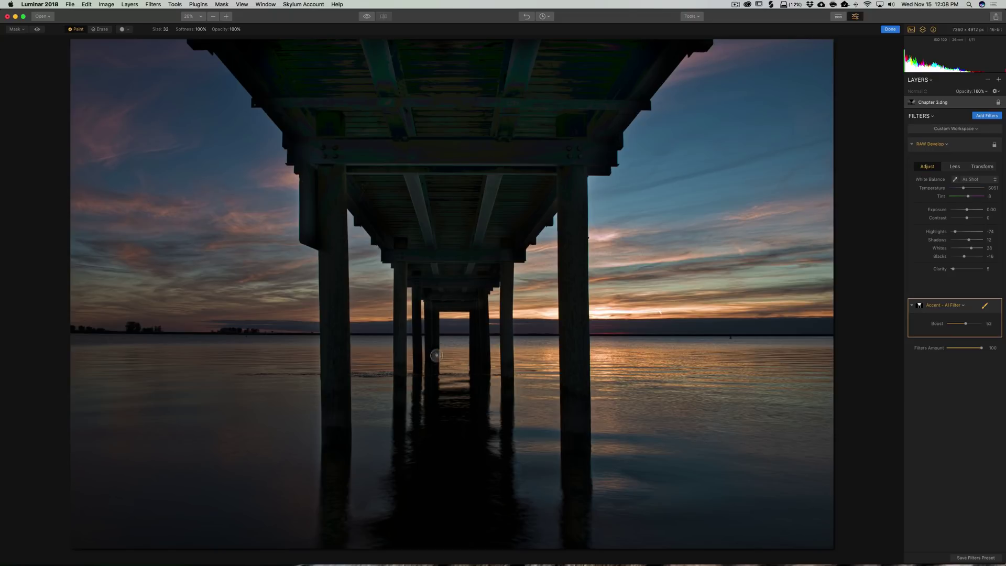
key("shift")
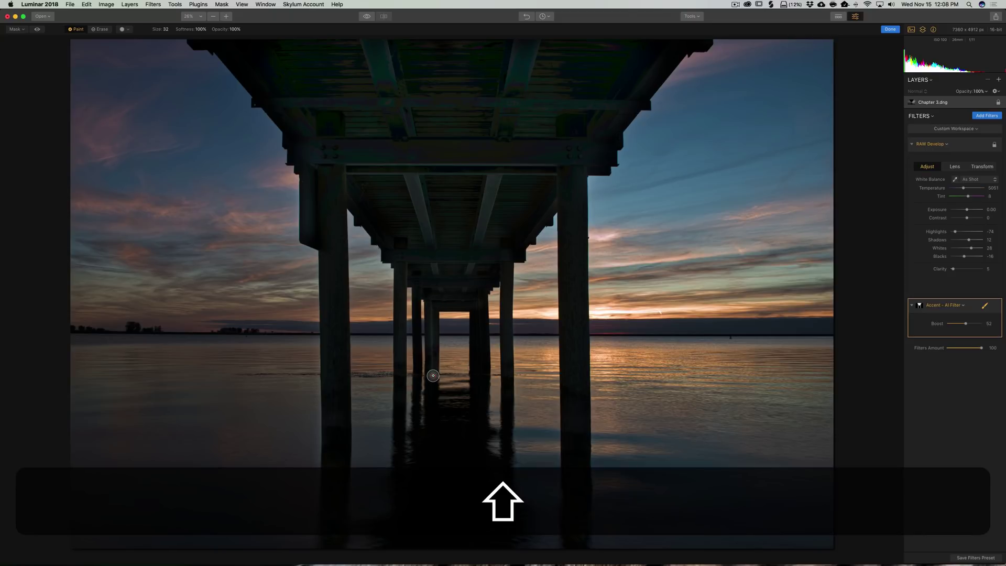
left_click(484, 309, "shift")
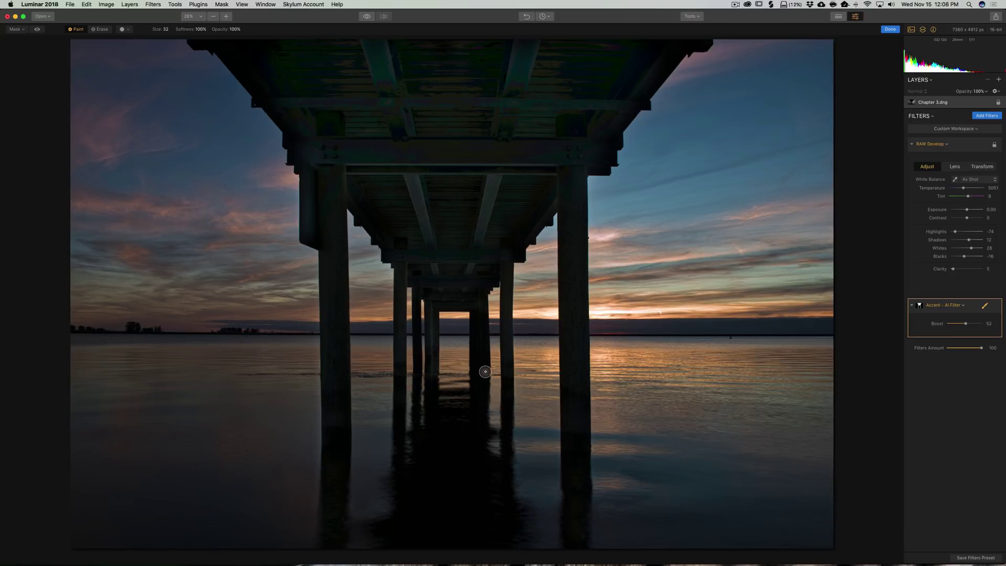
key("shift")
left_click(475, 326, "shift")
key("shift")
left_click(478, 328, "shift")
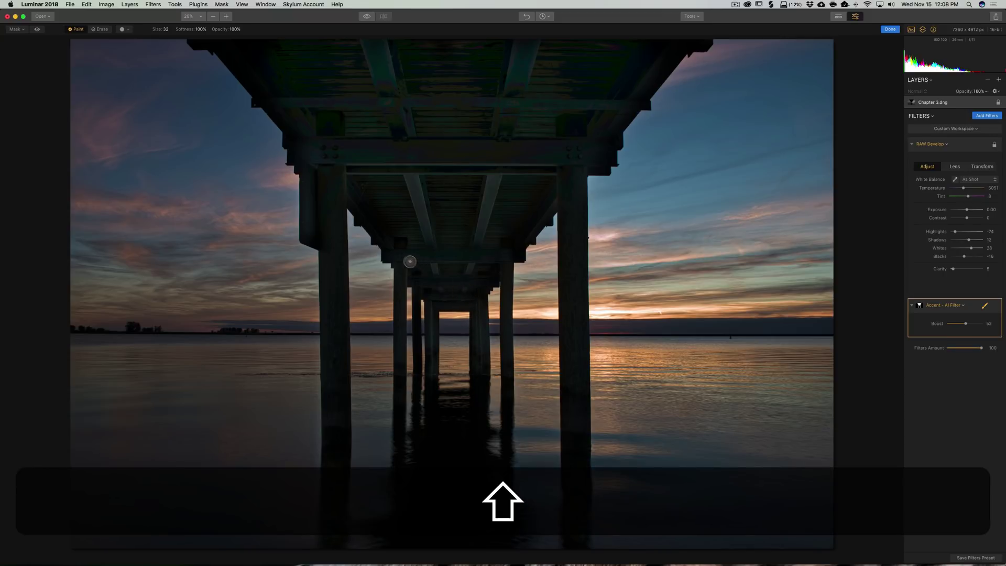
- Dab mask onto the pier structure, its left edge and the central pillars
left_click(381, 221, "shift")
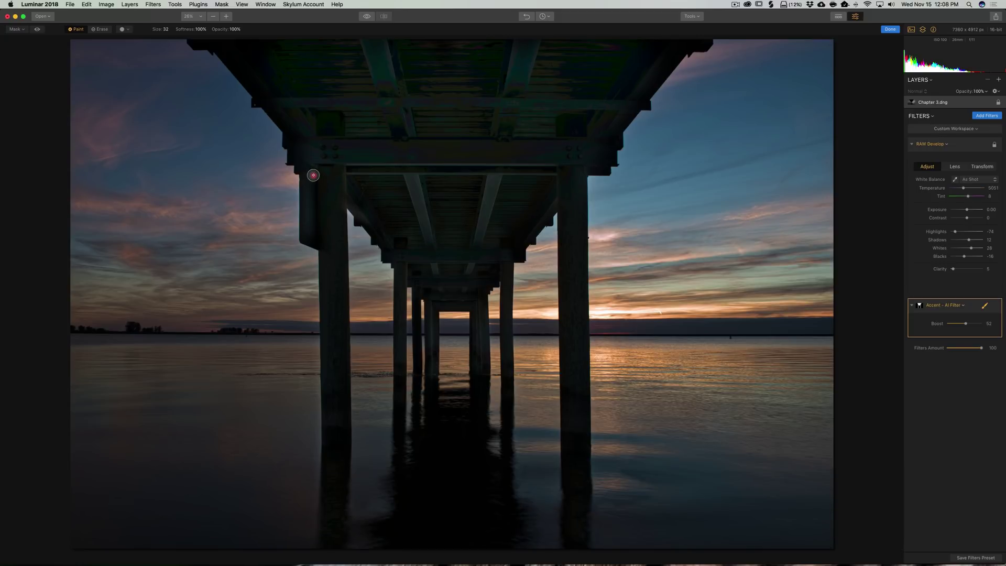
left_click(383, 247)
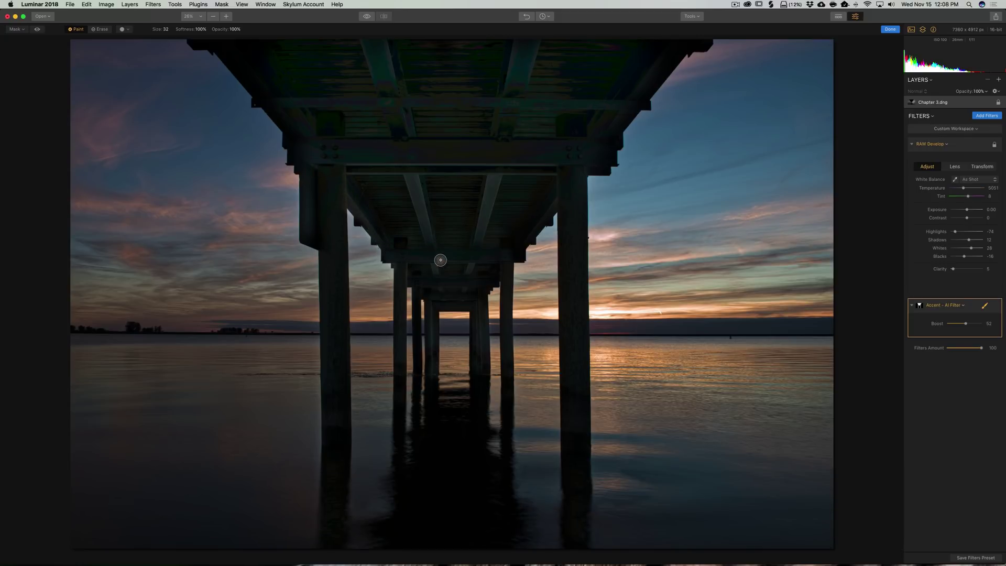
left_click(506, 267)
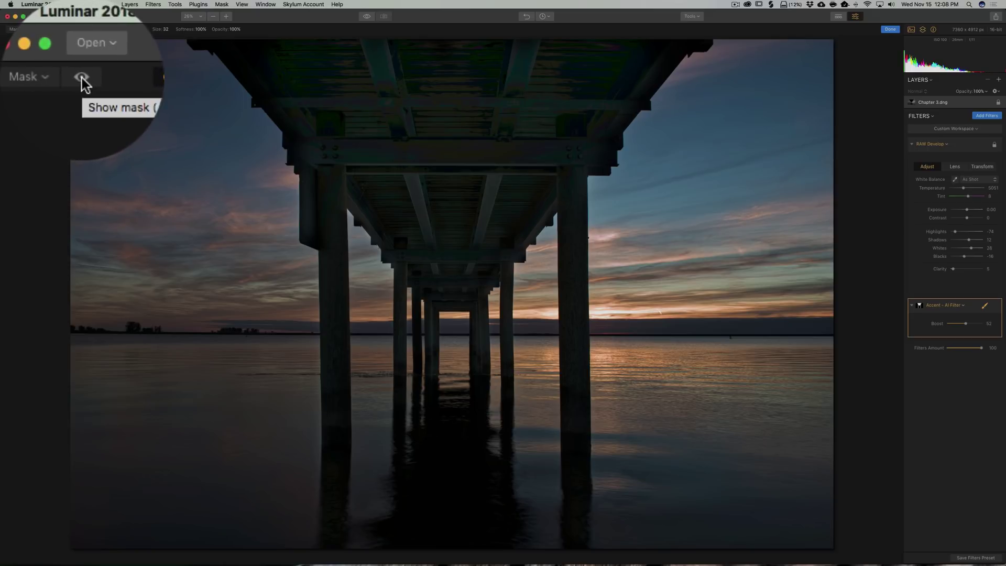
- Show the mask in red, fill the pier's top edge at size 116, and erase the sky smear
left_click(37, 29)
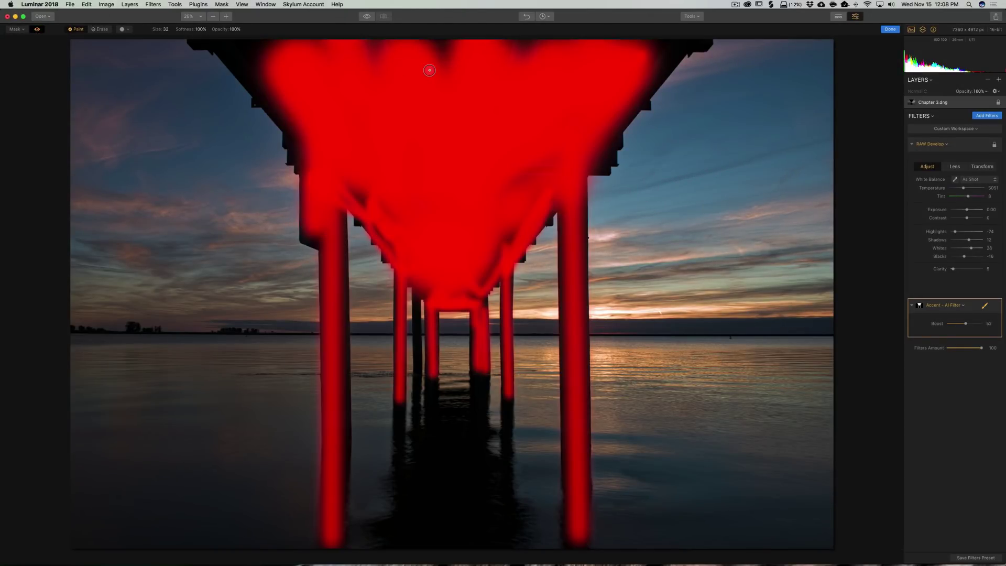
key("bracketright")
key("bracketright")
key("bracketright")
key("bracketright")
key("bracketright")
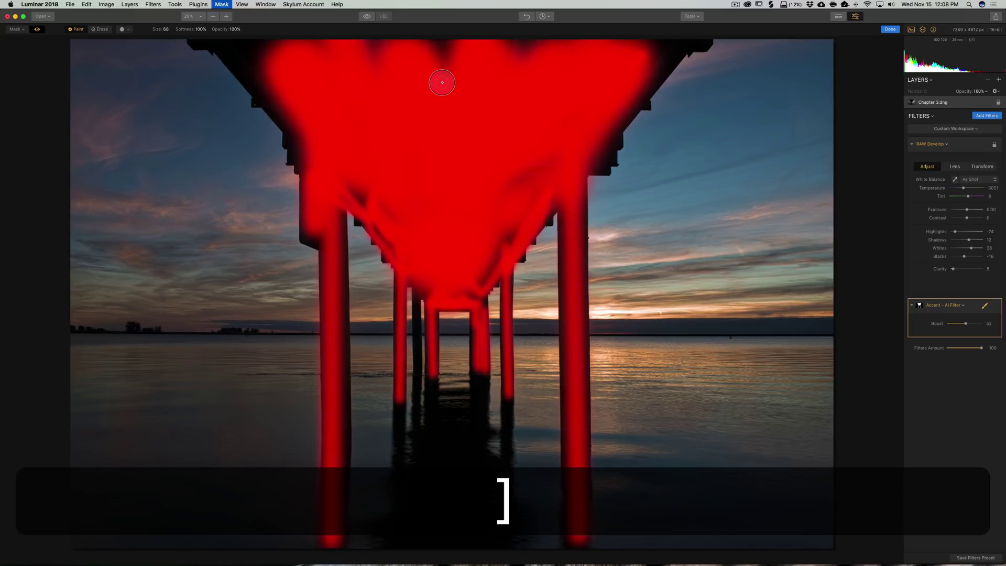
mouse_move(371, 49)
left_mouse_down()
mouse_move(489, 62)
mouse_move(608, 44)
mouse_move(637, 67)
mouse_move(651, 54)
mouse_move(616, 112)
mouse_move(517, 193)
mouse_move(468, 277)
mouse_move(494, 220)
mouse_move(505, 232)
mouse_move(508, 192)
mouse_move(528, 171)
mouse_move(487, 267)
mouse_move(460, 290)
mouse_move(373, 220)
mouse_move(345, 172)
mouse_move(405, 221)
mouse_move(338, 185)
mouse_move(250, 46)
mouse_move(262, 58)
mouse_move(238, 44)
mouse_move(270, 43)
mouse_move(294, 64)
mouse_move(273, 62)
mouse_move(275, 72)
mouse_move(373, 175)
mouse_move(321, 142)
mouse_move(294, 166)
left_mouse_up()
left_click_drag(246, 207, 398, 180)
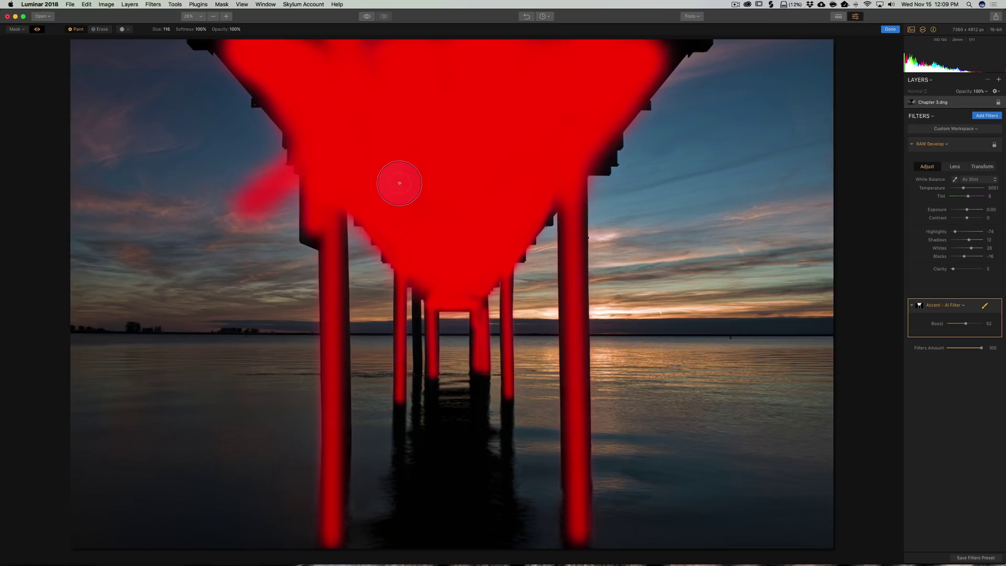
left_click(100, 30)
mouse_move(215, 140)
left_mouse_down()
mouse_move(236, 166)
mouse_move(225, 172)
mouse_move(228, 196)
mouse_move(263, 209)
mouse_move(261, 167)
mouse_move(267, 185)
mouse_move(221, 153)
mouse_move(285, 181)
left_mouse_up()
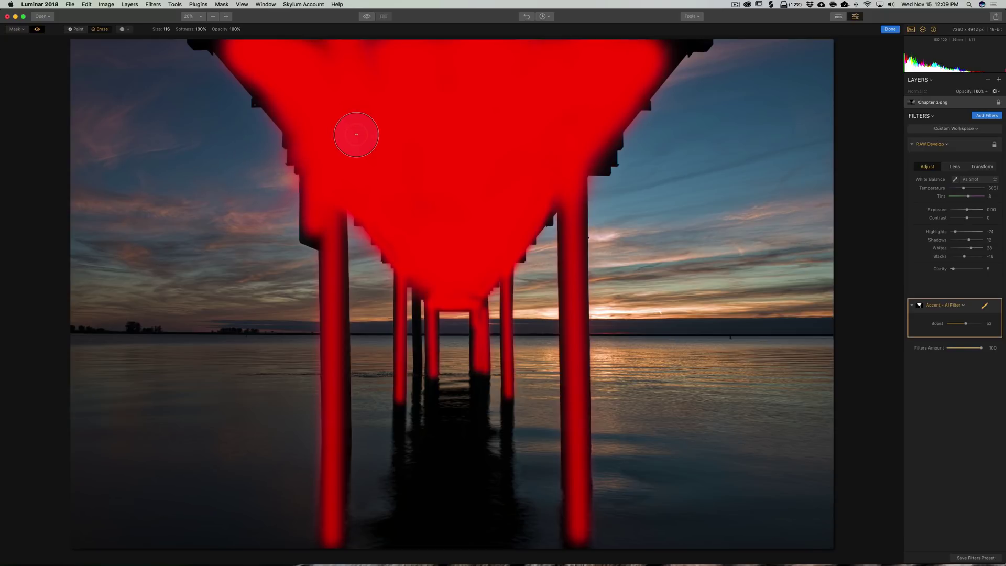
- Refine the mask edges around the pier, then at brush size 20 paint straight down the dark post
key("alt")
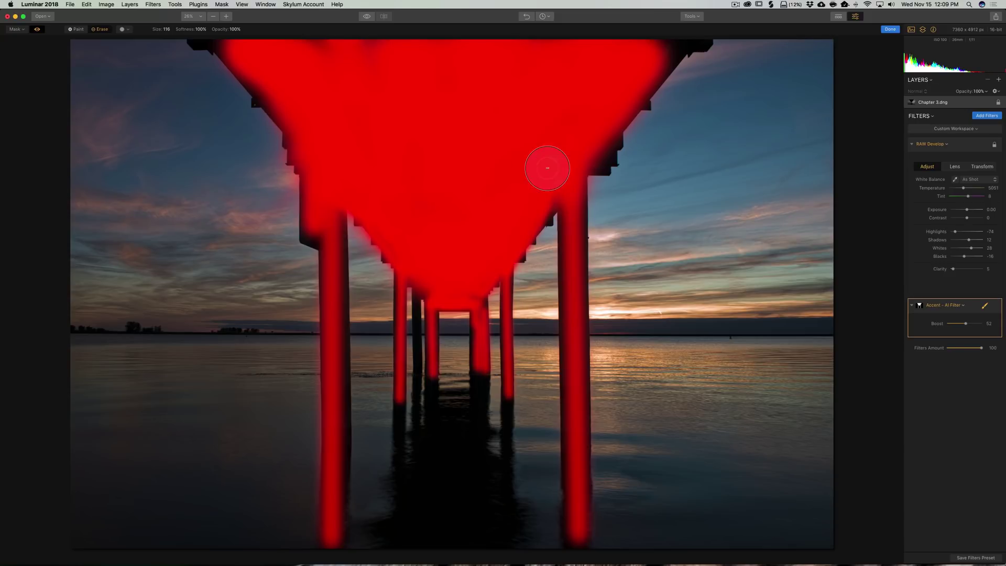
key("alt")
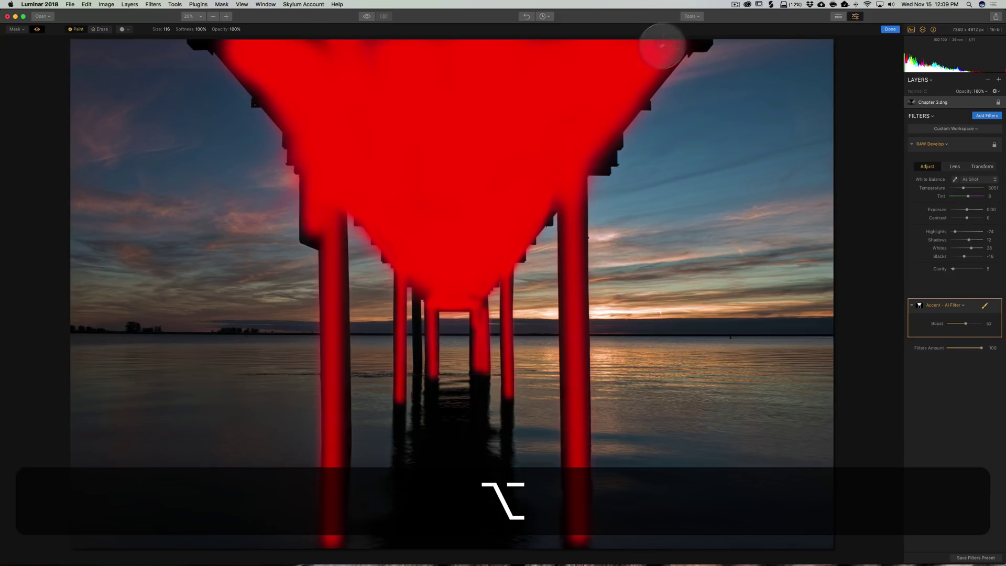
left_click(77, 30)
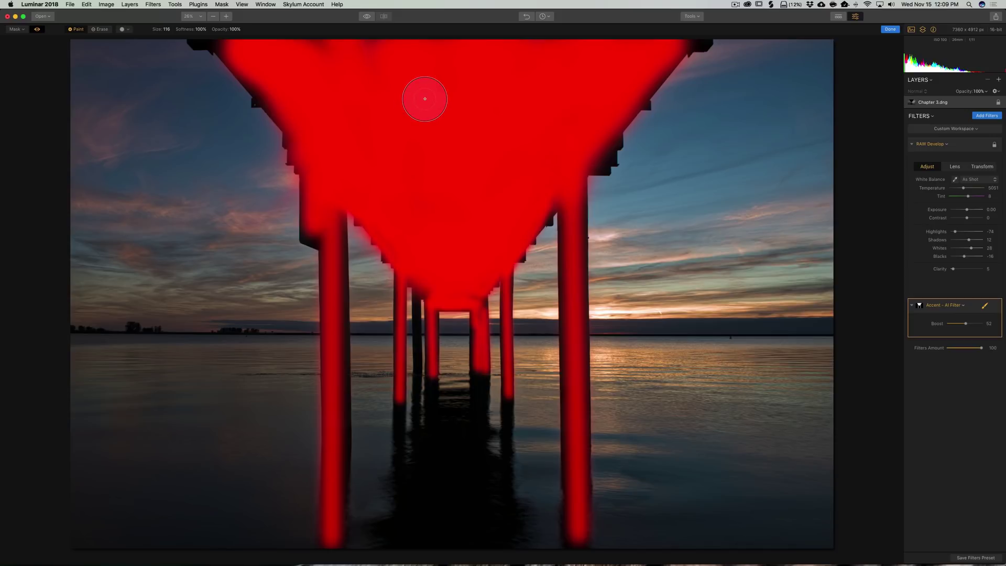
key("alt")
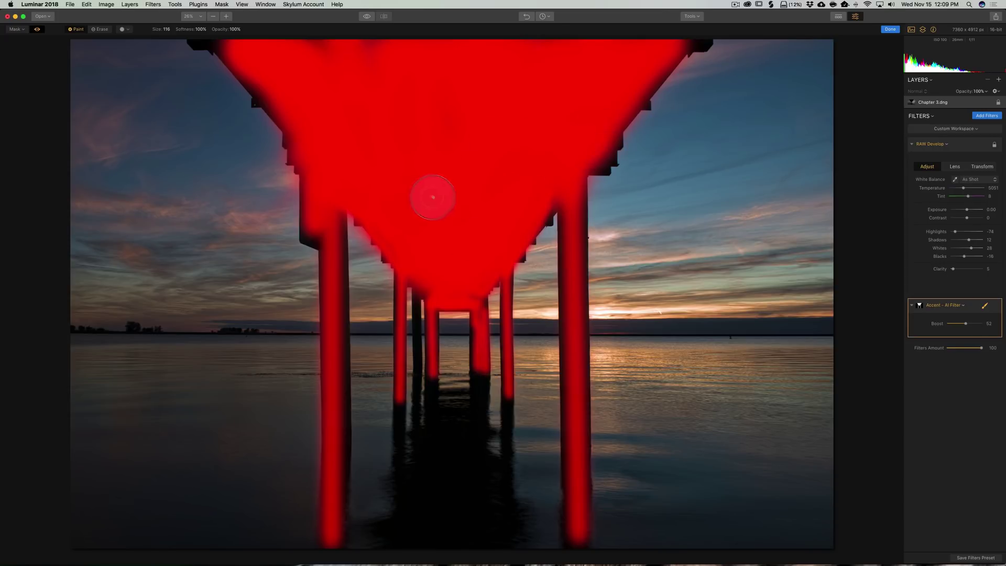
key("bracketleft")
key("bracketleft")
key("bracketleft")
key("bracketleft")
key("bracketleft")
key("bracketleft")
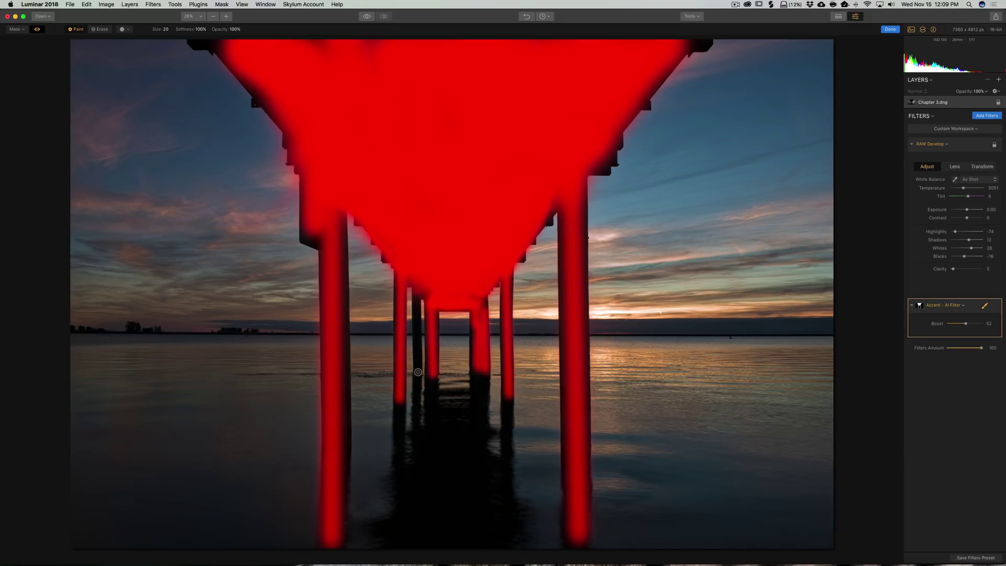
key("shift")
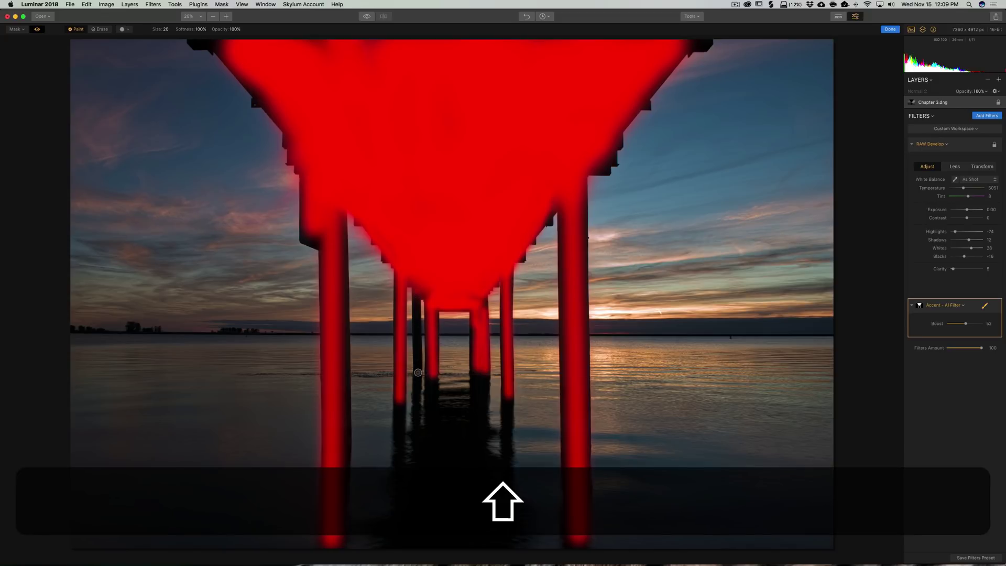
left_click(417, 373, "shift")
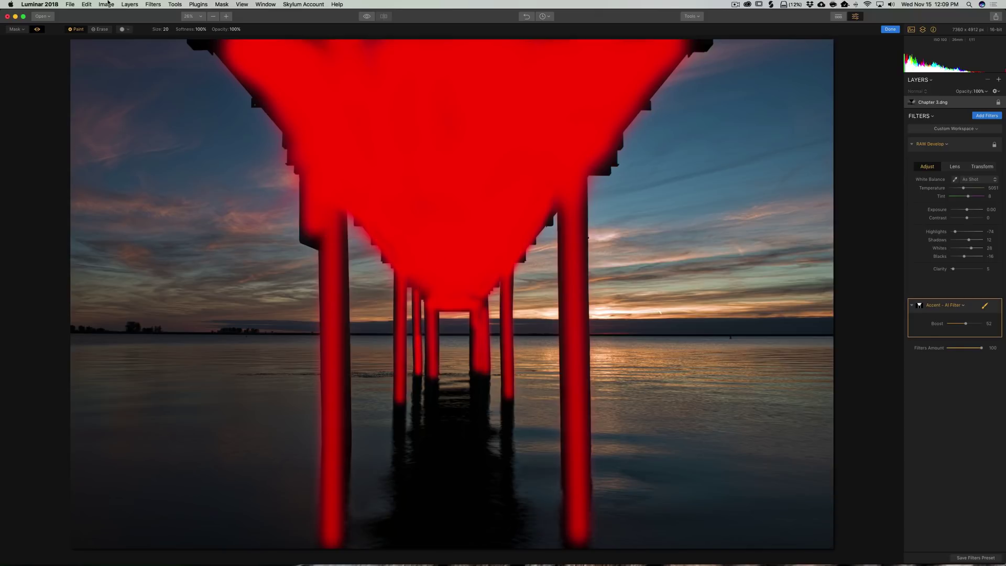
- Turn off the red mask overlay, then open and close the Mask menu
left_click(36, 30)
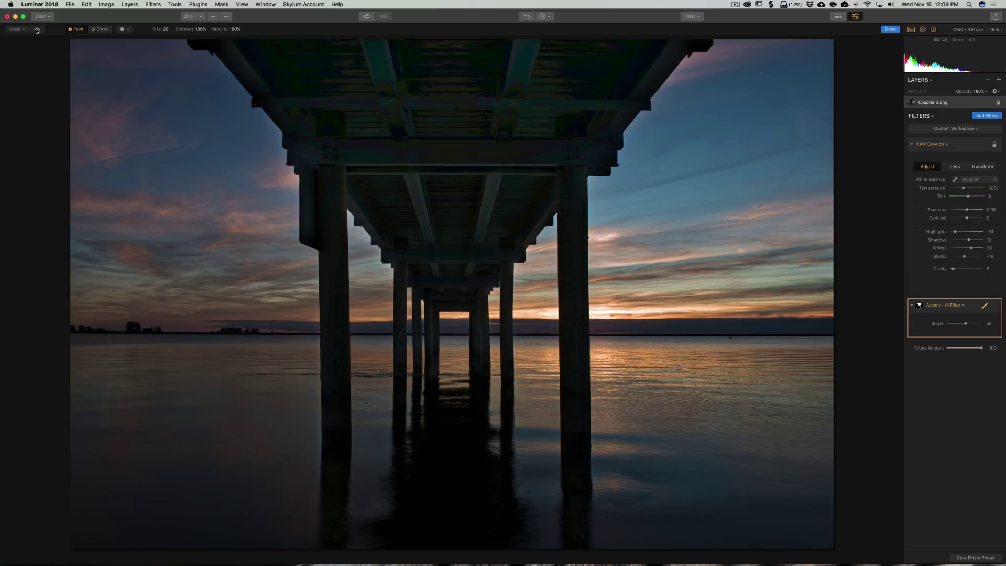
left_click(25, 30)
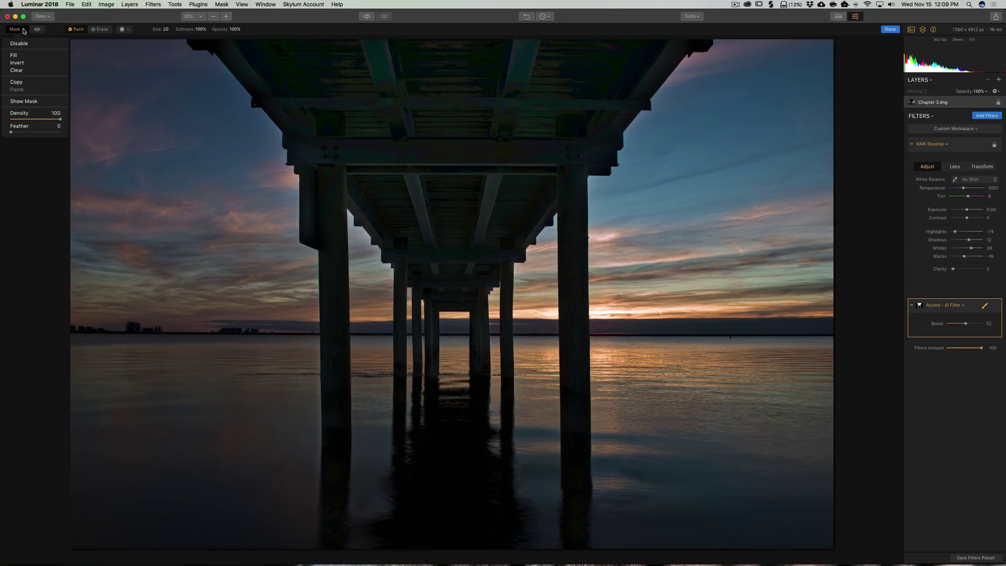
left_click(23, 31)
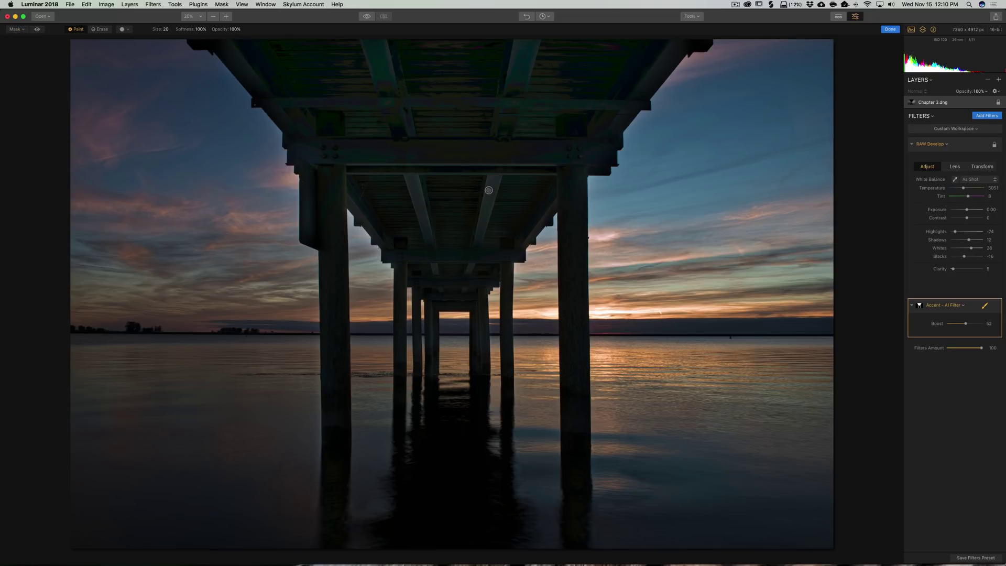
mouse_move(982, 303)
- Add a Post-crop Vignette to the pier photo with Amount -47 and Inner Light 26
left_click(988, 115)
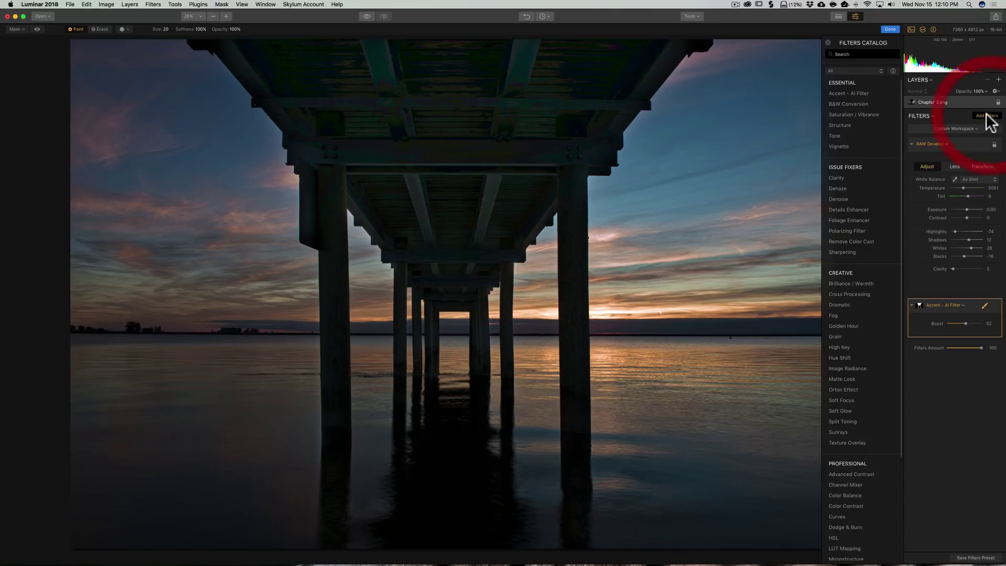
left_click(850, 147)
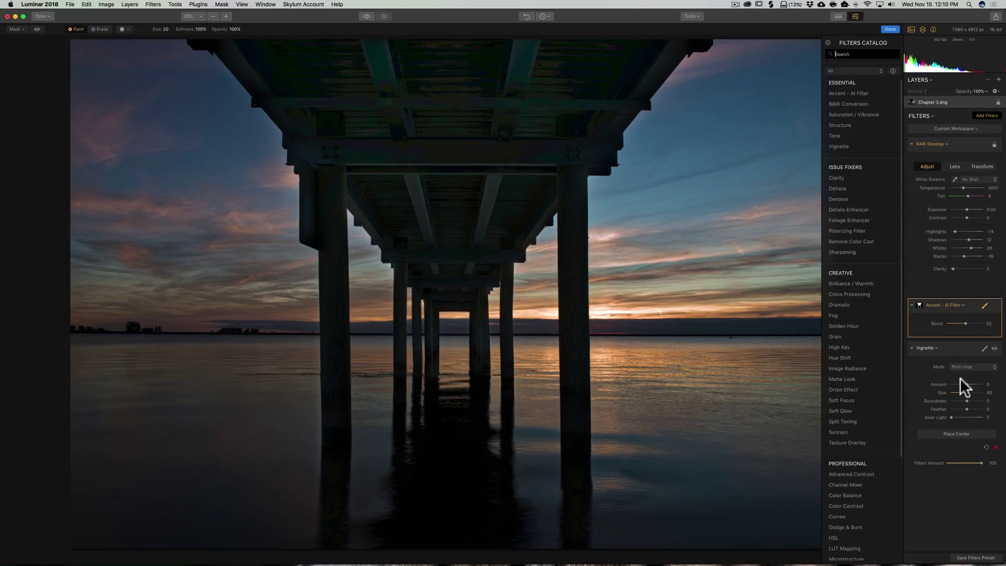
left_click_drag(967, 383, 960, 382)
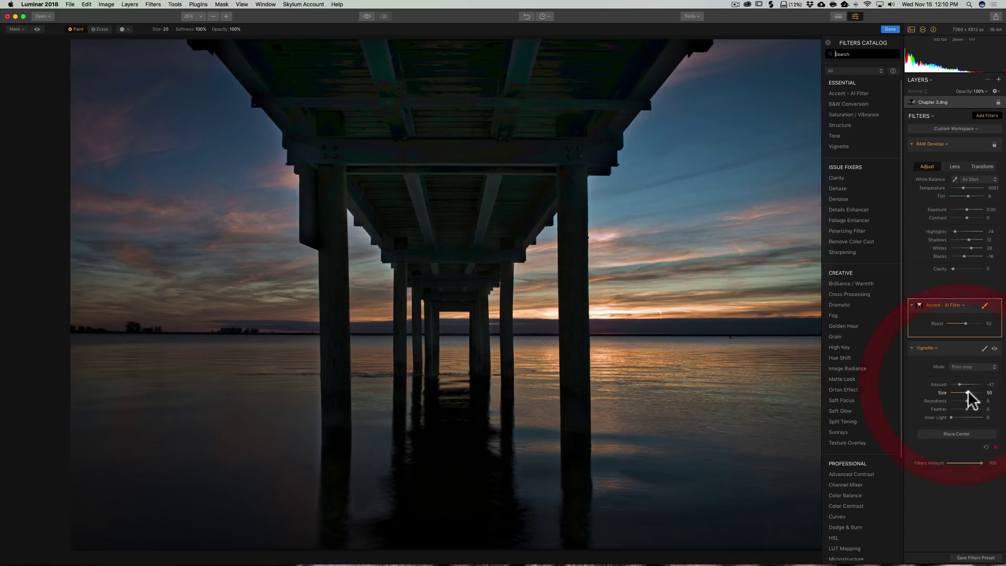
left_click_drag(953, 417, 961, 416)
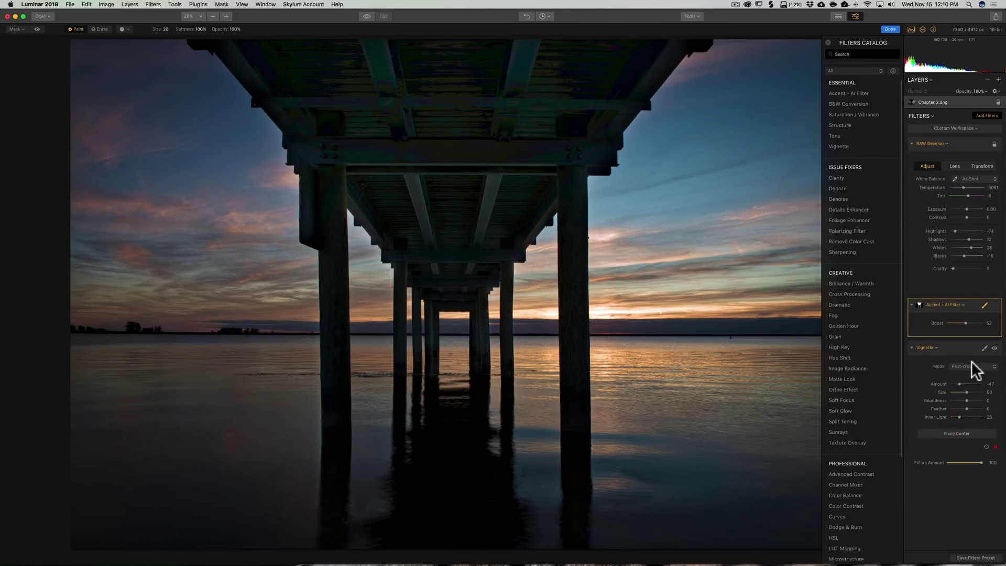
left_click(970, 349)
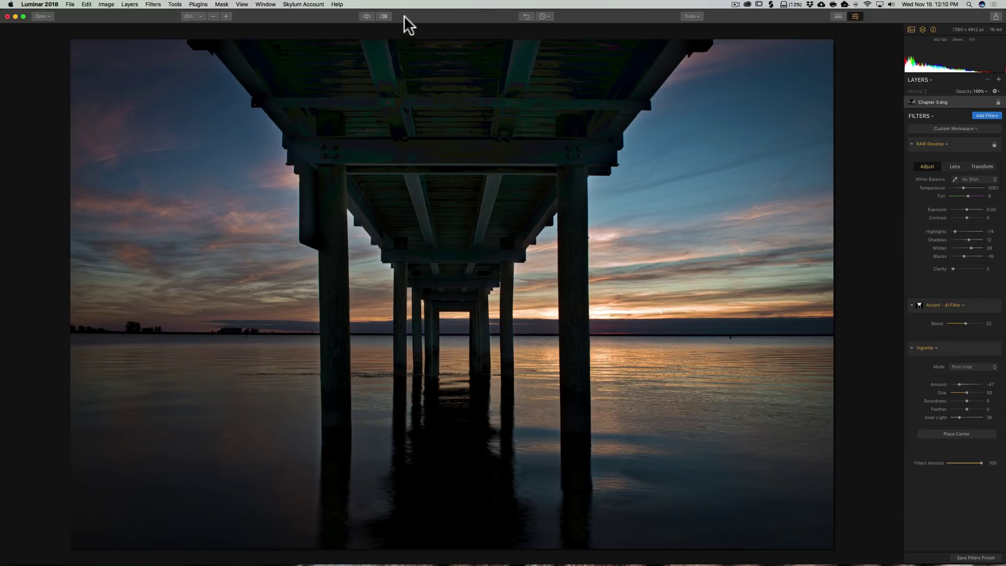
- Toggle Quick Preview to view the dark original, then show the split Before/After view
left_click(365, 16)
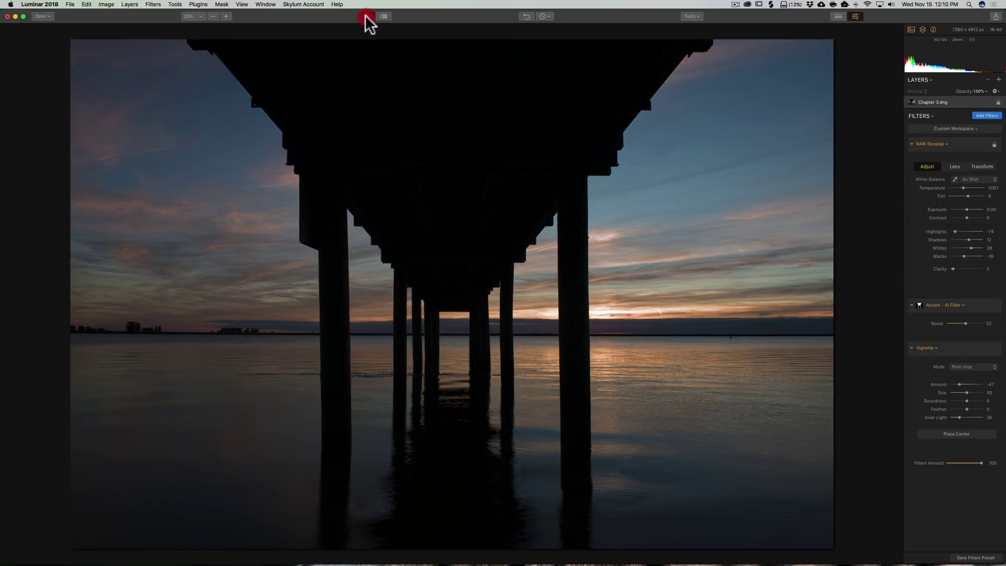
left_click(366, 16)
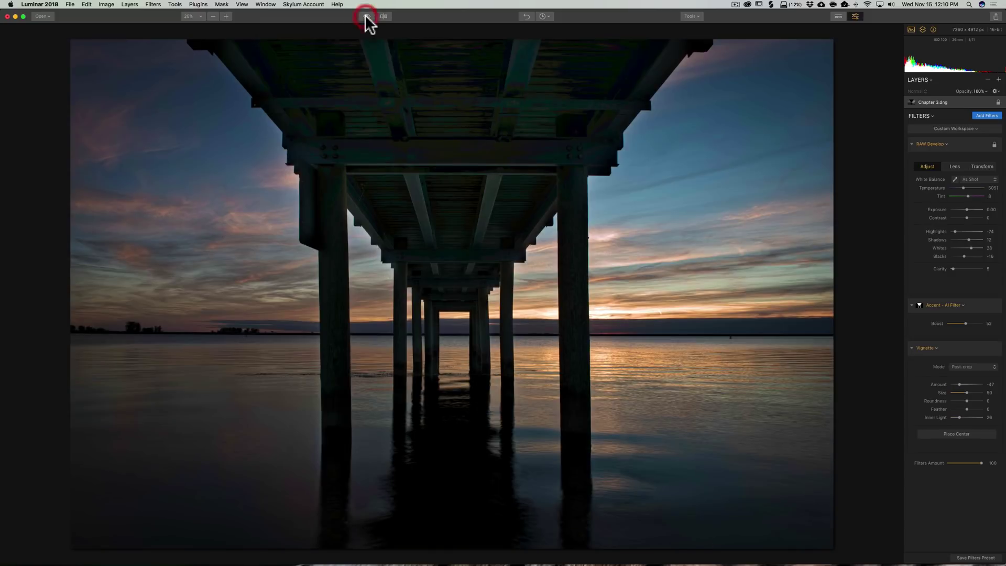
left_click(383, 16)
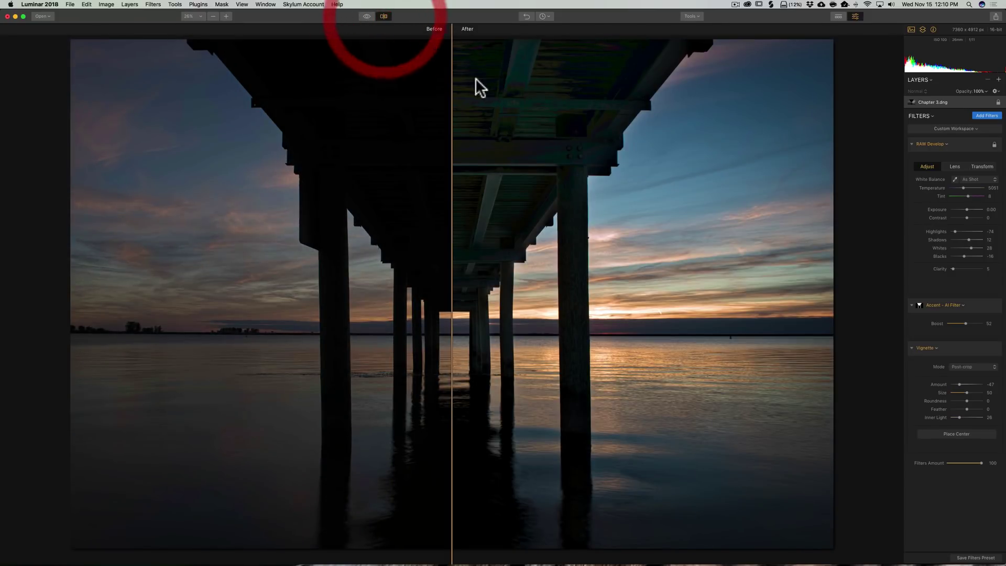